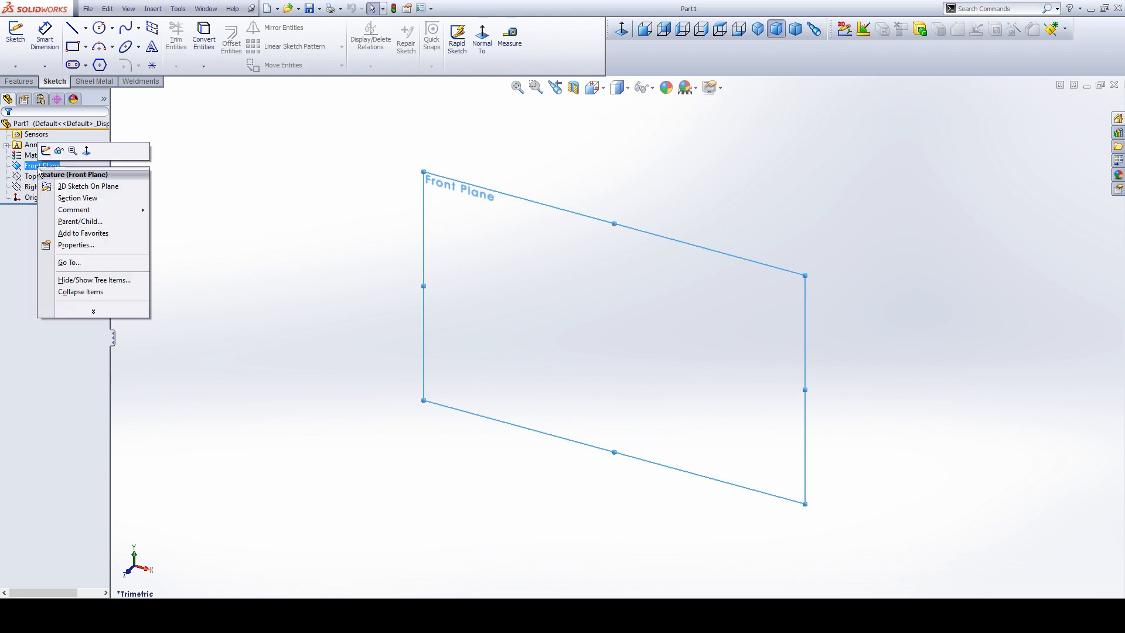
Step: Sketch on the Front Plane a closed profile about 79 mm by 26 mm around the origin, closing its left end with a tangent arc
left_click(47, 151)
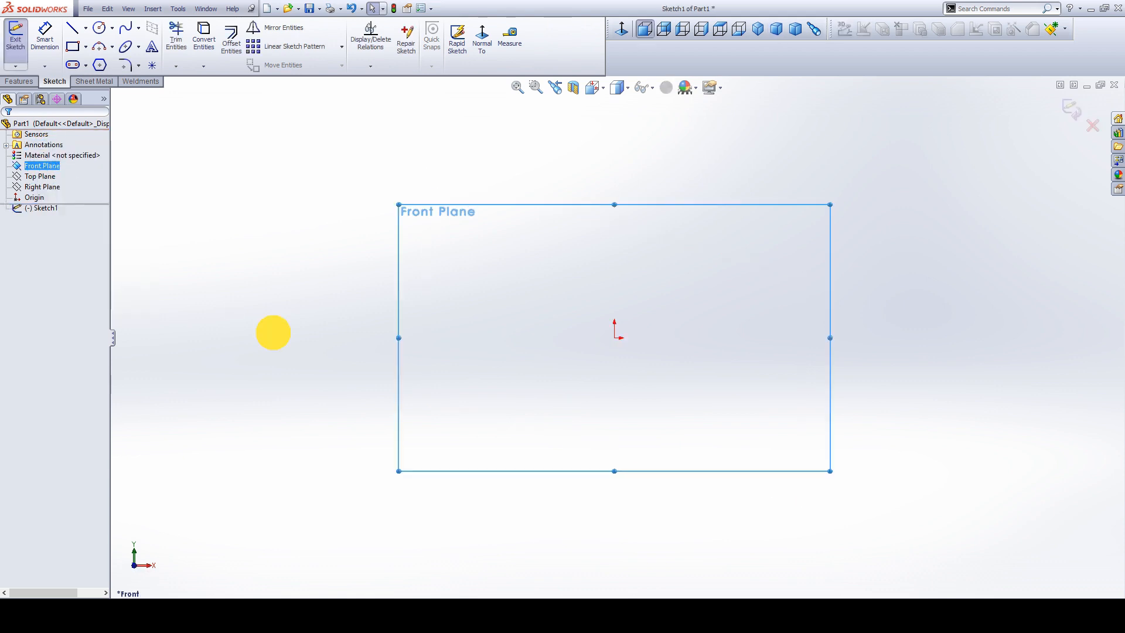
left_click(273, 332)
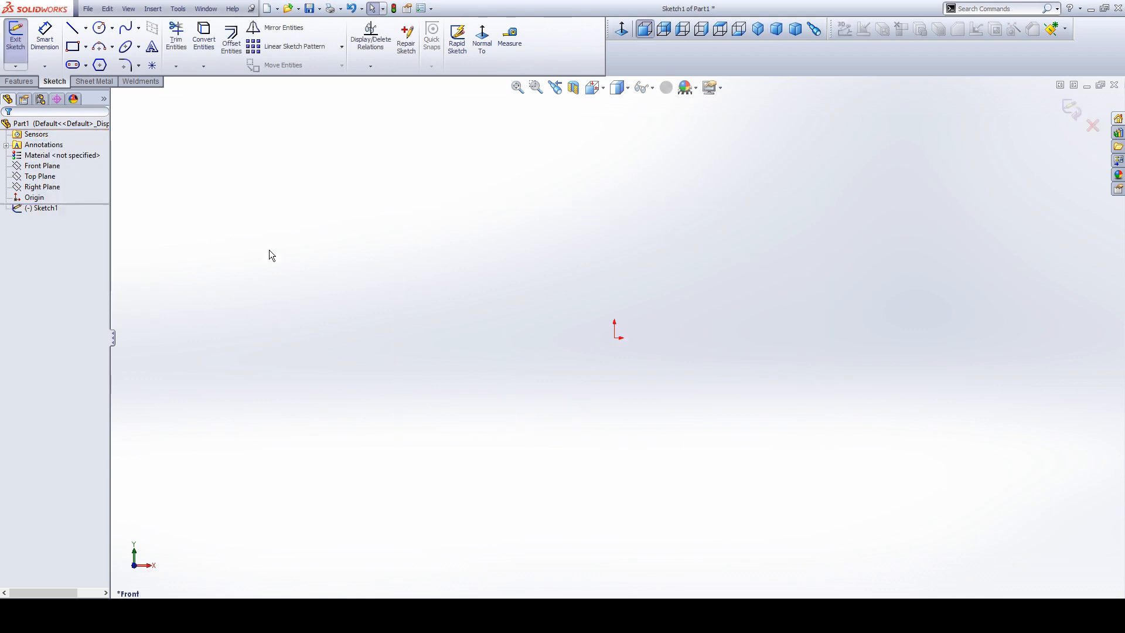
left_click(72, 27)
left_click(530, 296)
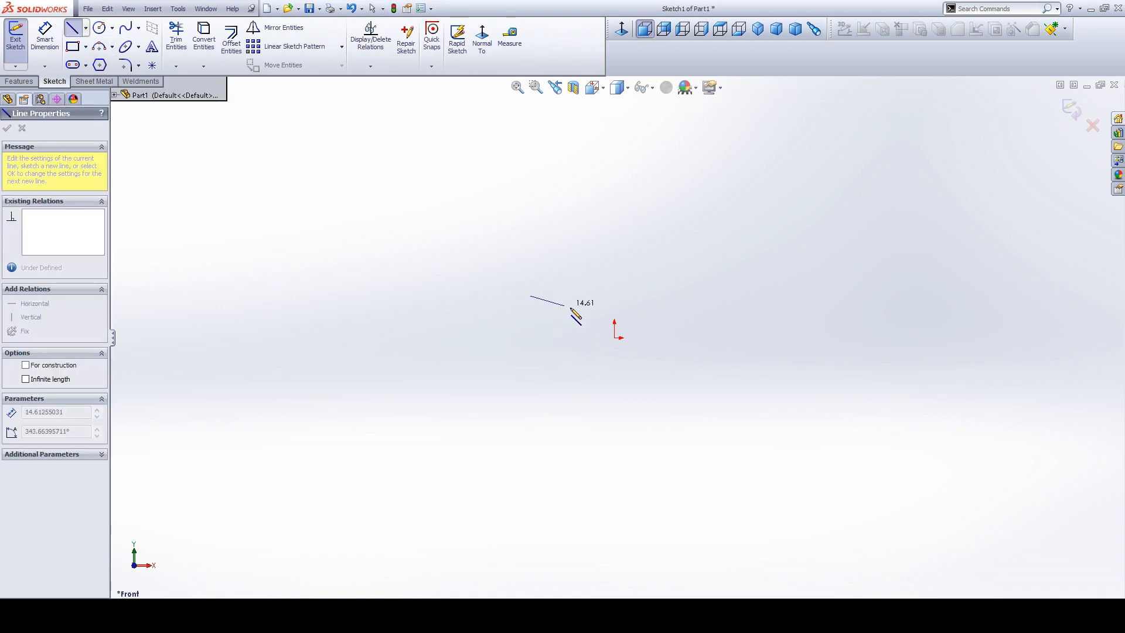
left_click(722, 296)
left_click(722, 359)
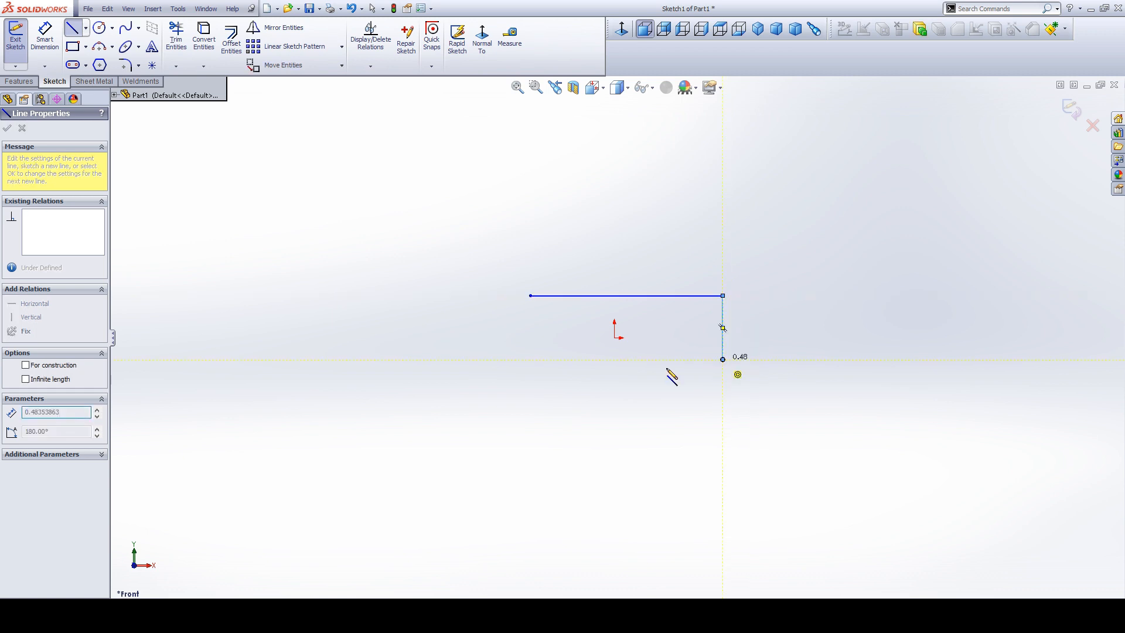
left_click(532, 359)
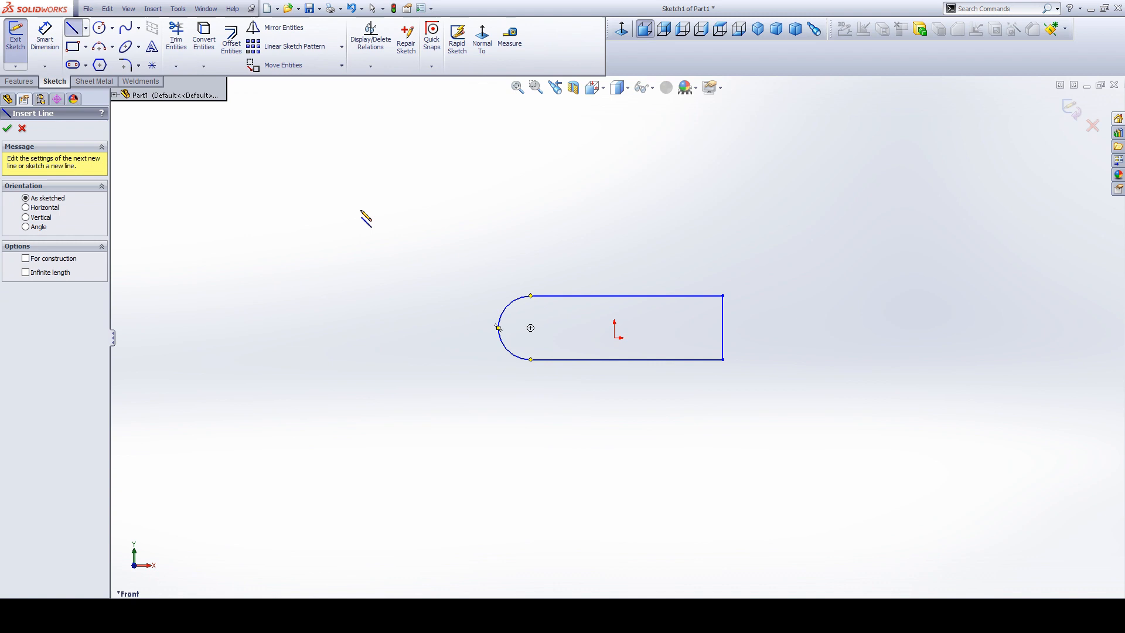
left_click(7, 129)
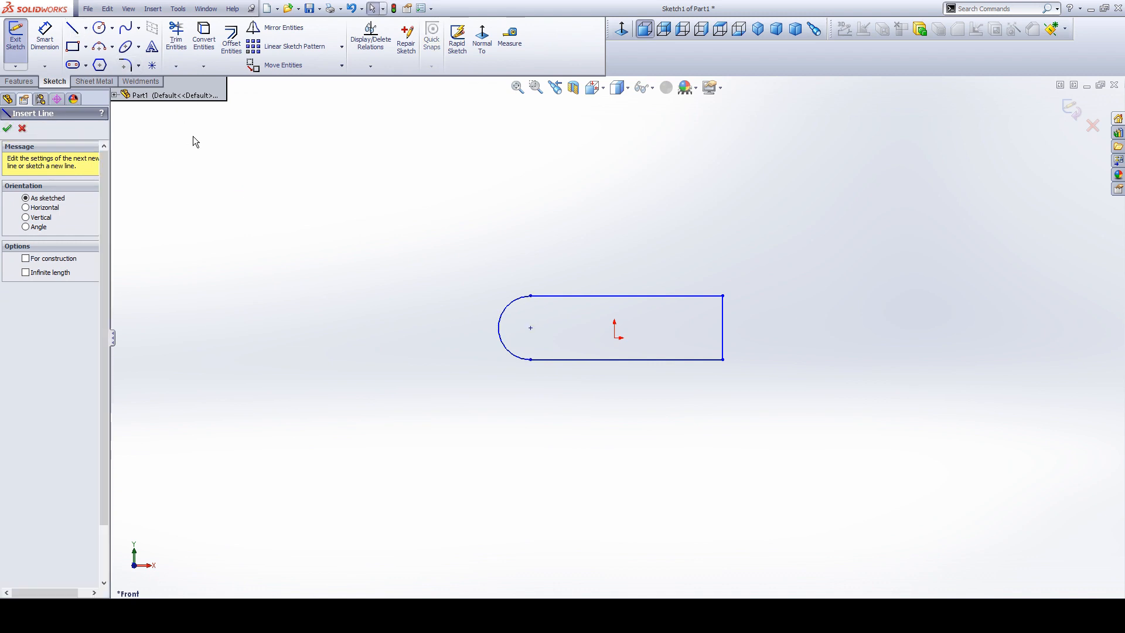
Step: Dimension the horizontal distance from the arc centre to the profile's straight end edge as 125 mm
left_click(45, 36)
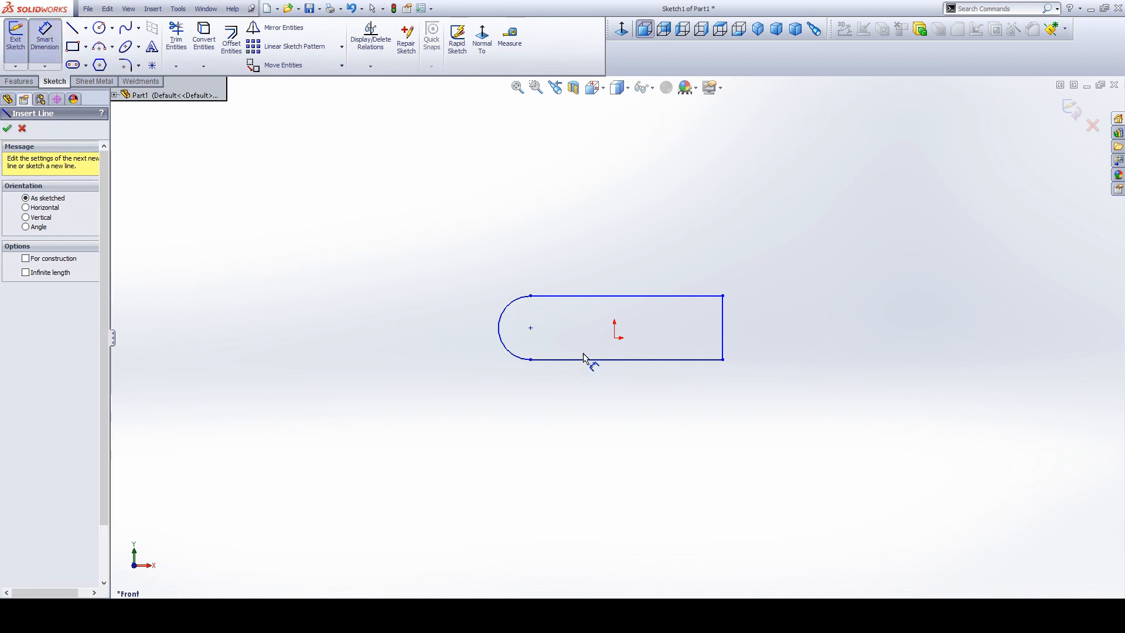
left_click(530, 329)
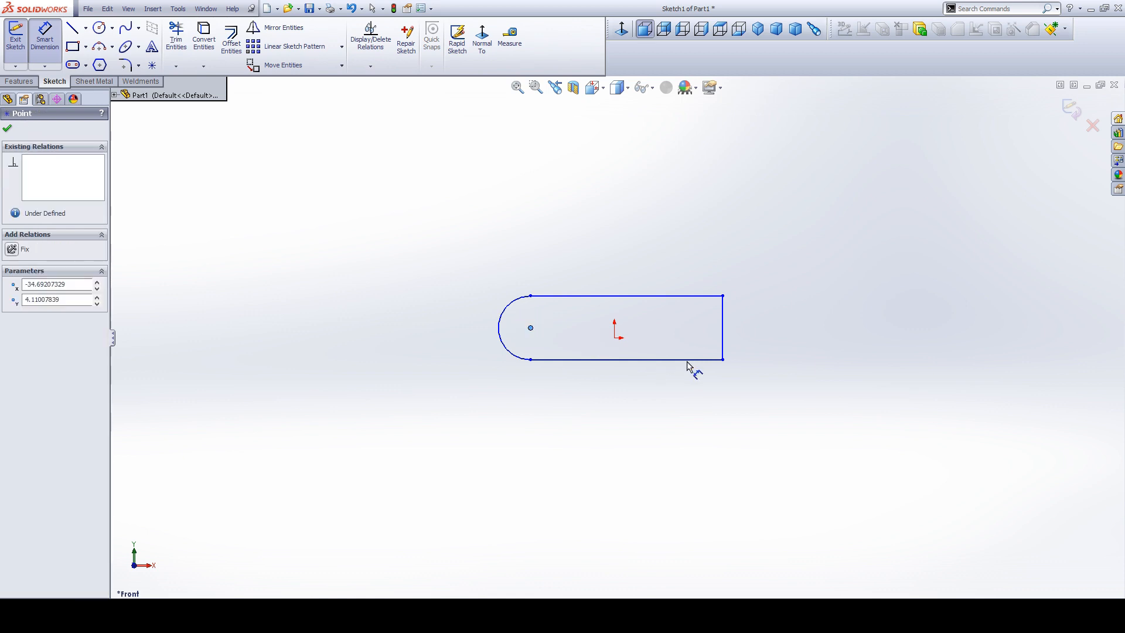
left_click(723, 358)
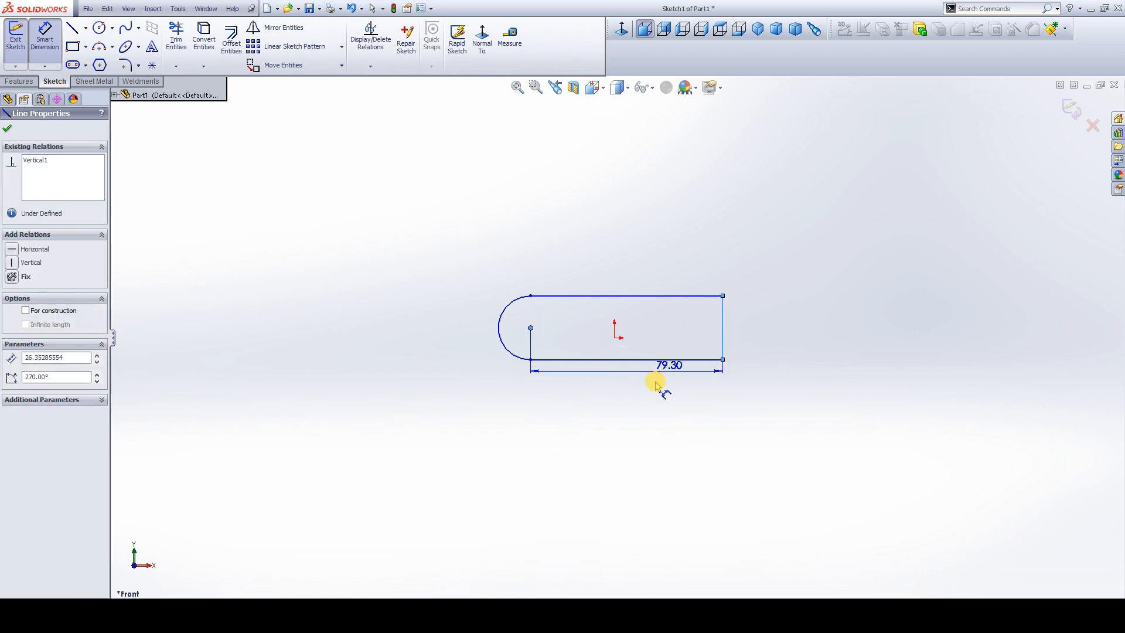
left_click(648, 417)
type("125")
key("Return")
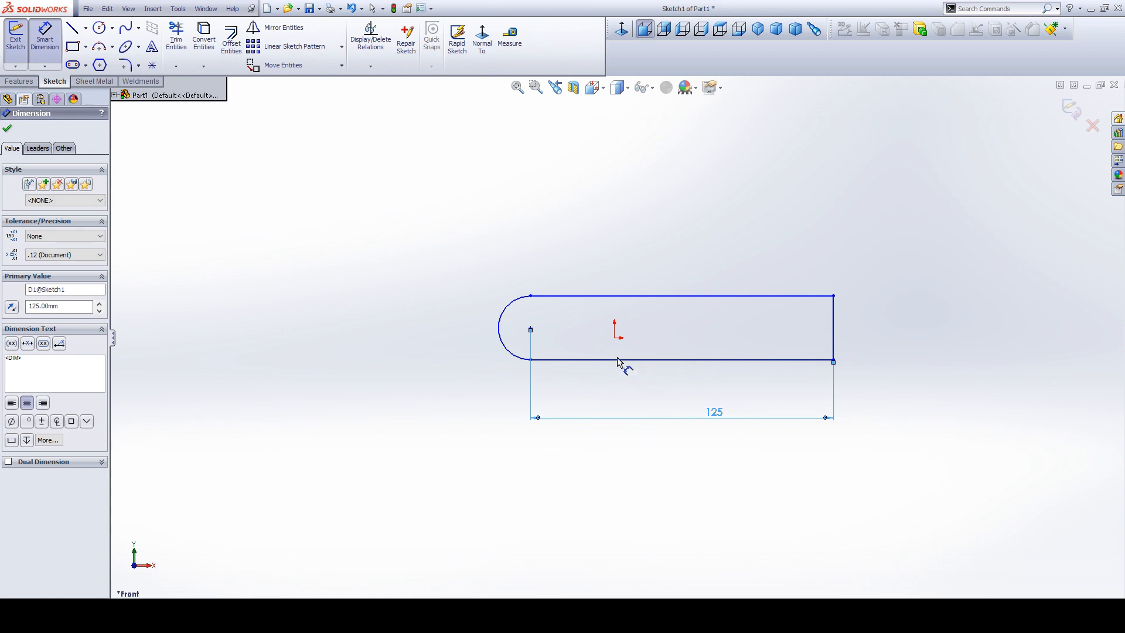
Step: Dimension the horizontal distance from the origin to the straight end edge as 125/2 mm
left_click(614, 337)
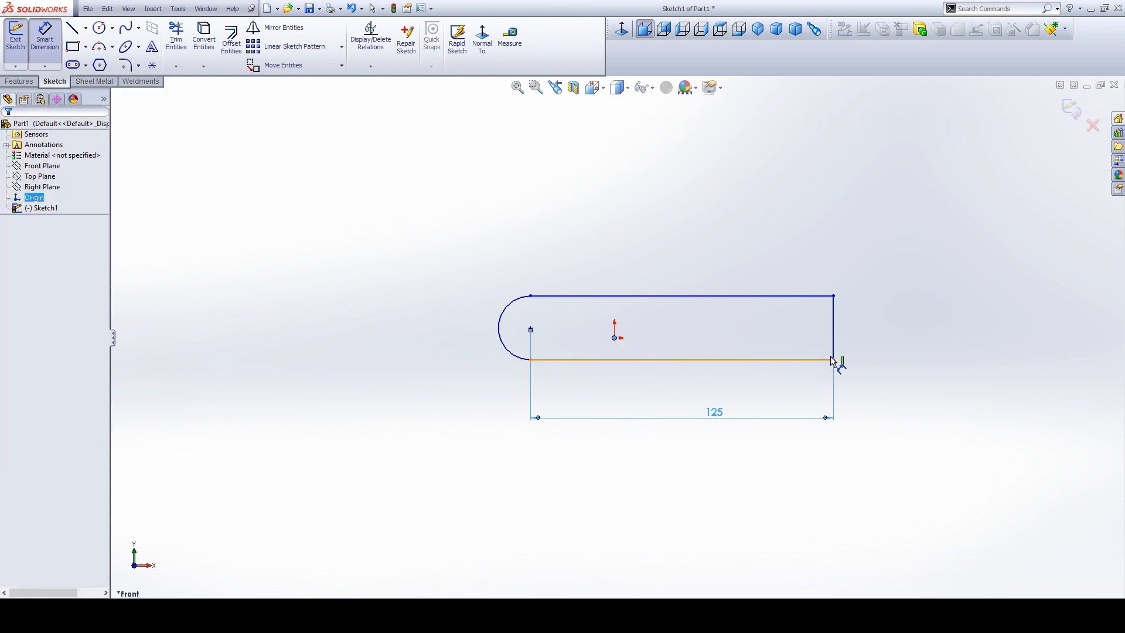
left_click(833, 349)
left_click(726, 465)
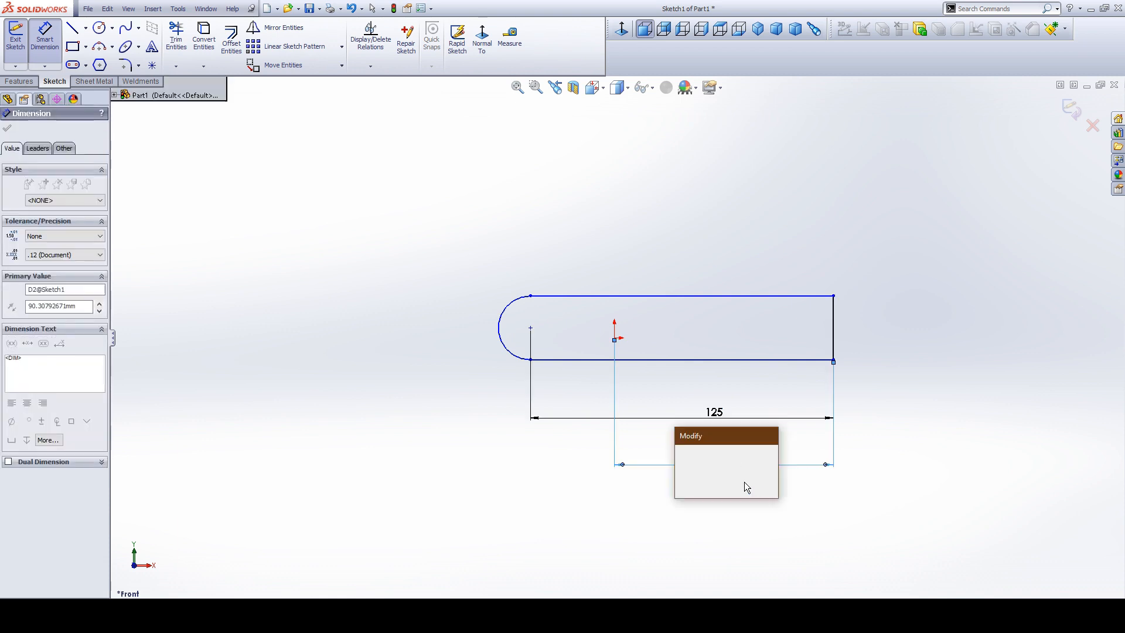
type("125/2")
key("Return")
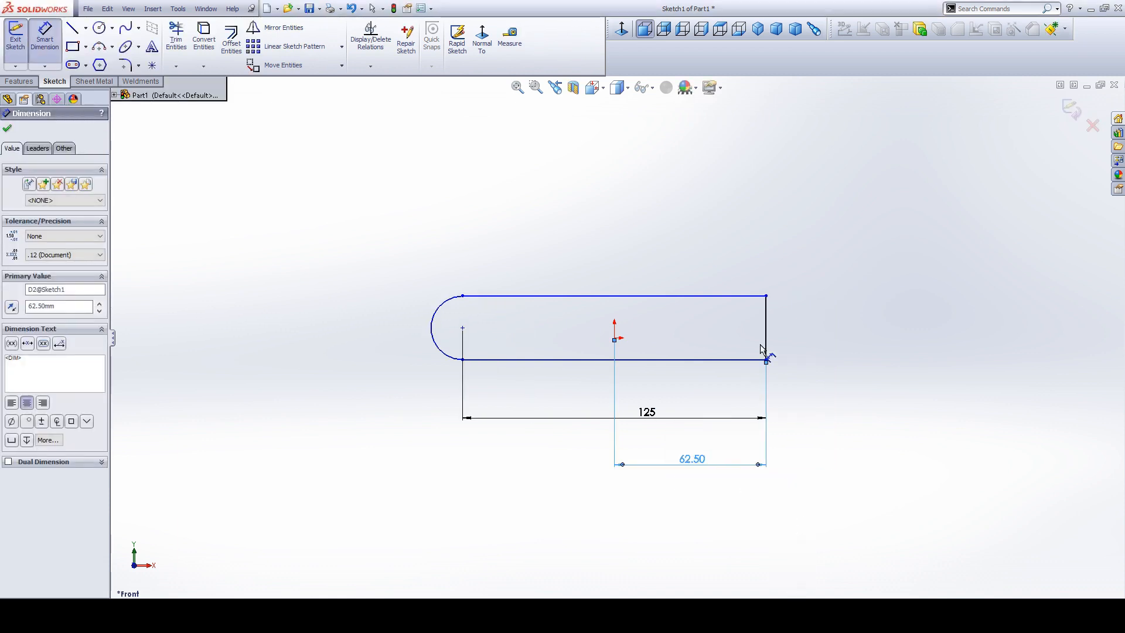
Step: Dimension the vertical distance from the profile's lower edge to the origin as 25 mm
left_click(749, 359)
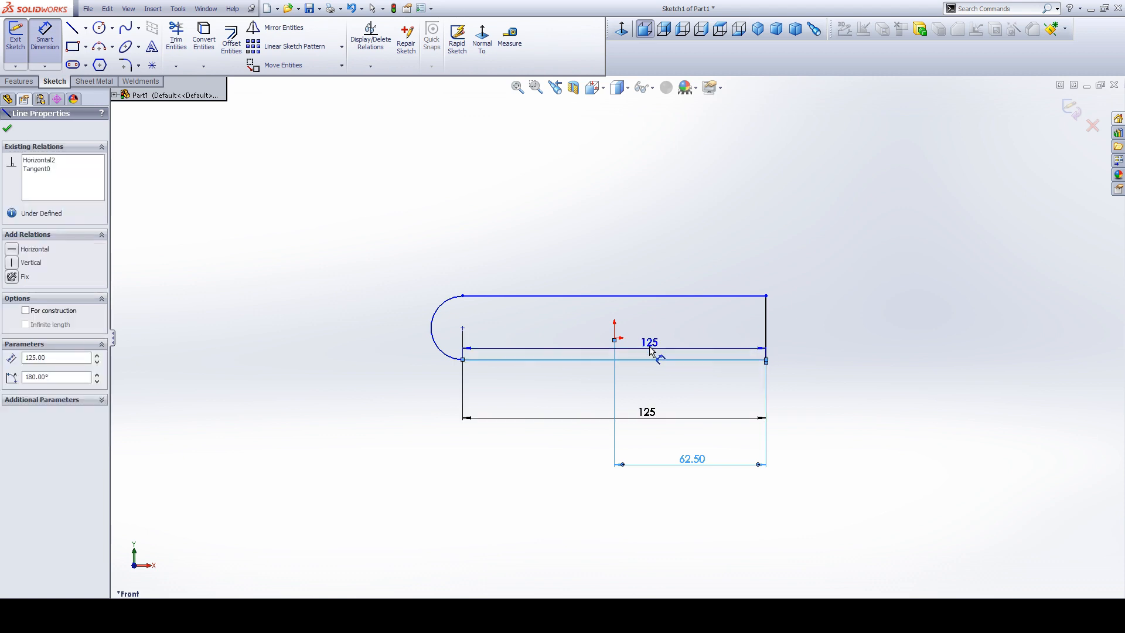
left_click(614, 338)
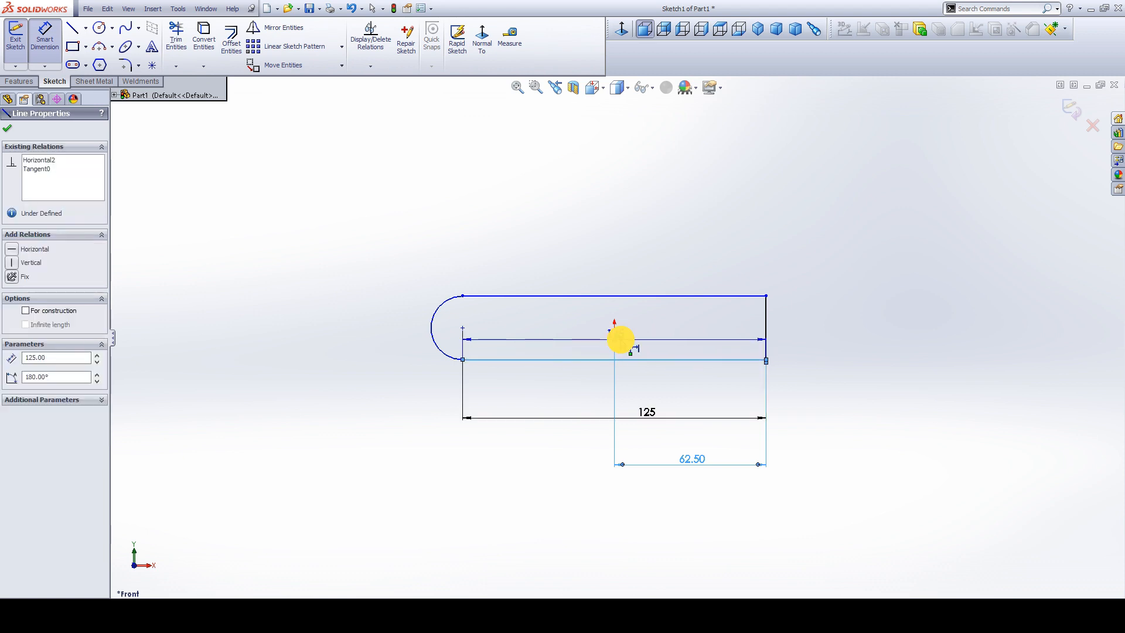
left_click(836, 355)
type("25")
key("Return")
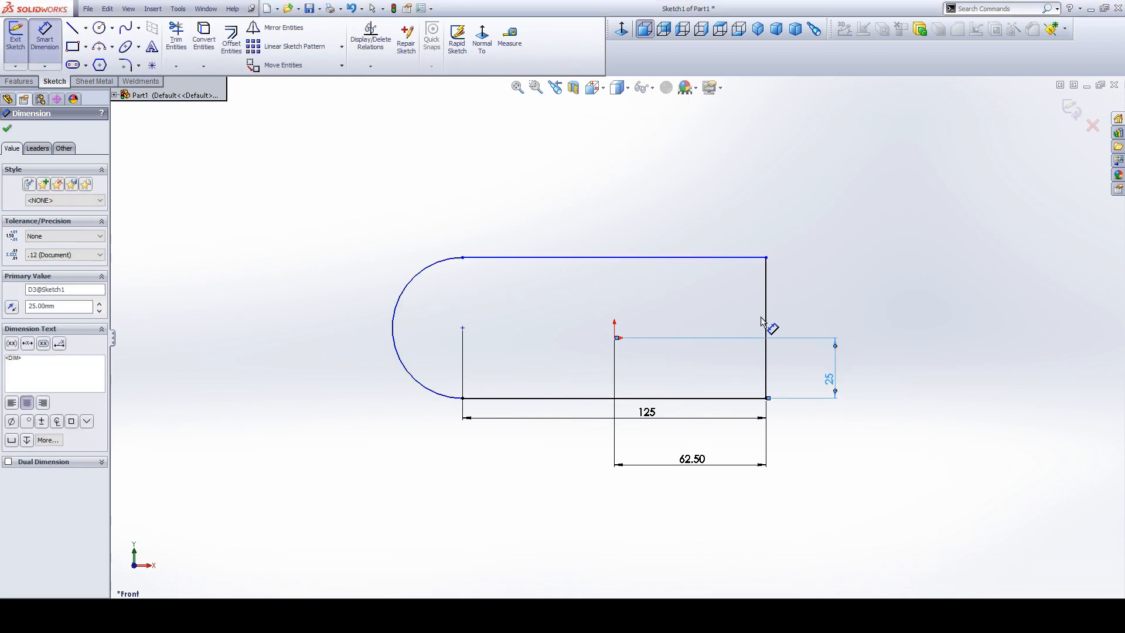
Step: Dimension the length of the profile's straight end edge as 50 mm
left_click(771, 299)
left_click(879, 319)
type("50")
key("Return")
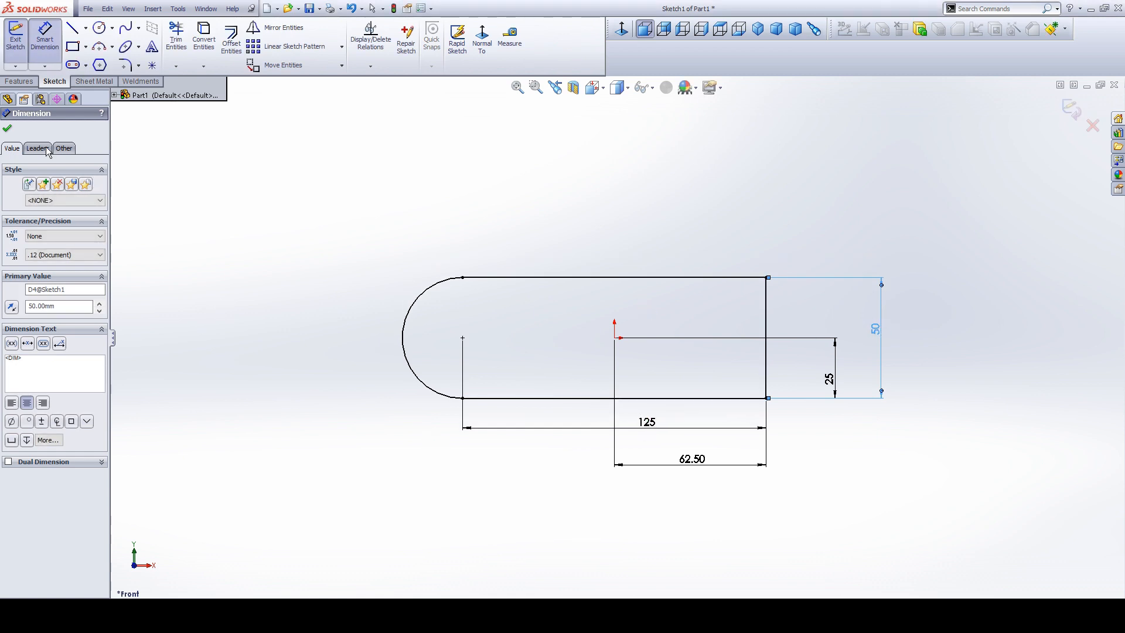
Step: Extrude the profile as a blind boss 50 mm deep in the reversed direction, checking the depth in the reference drawing ex 3.jpg
left_click(20, 81)
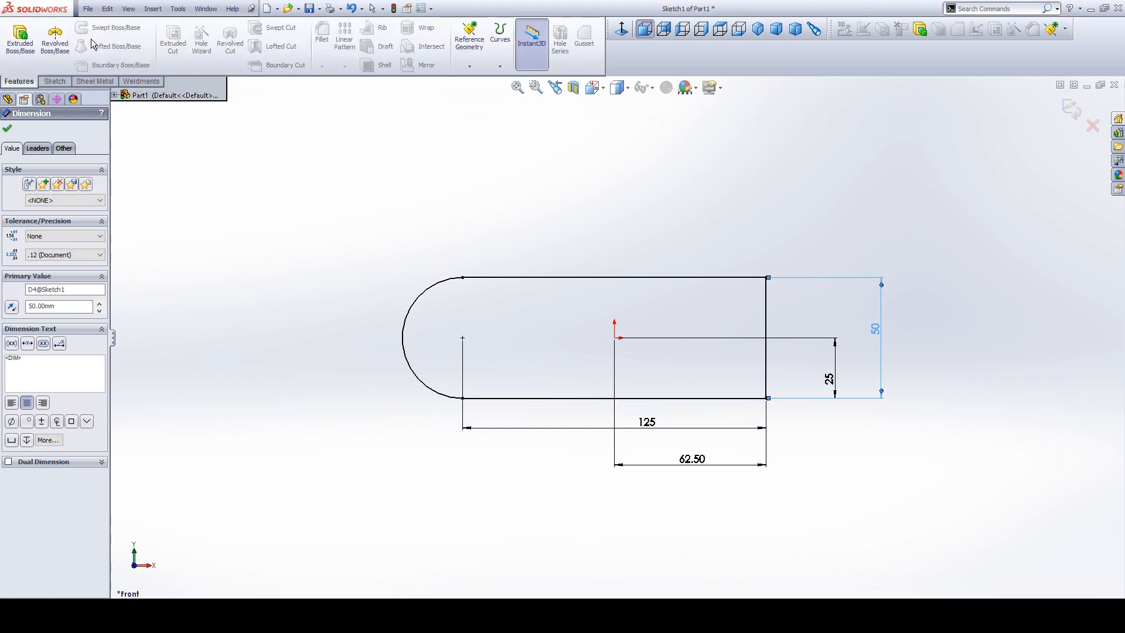
left_click(22, 39)
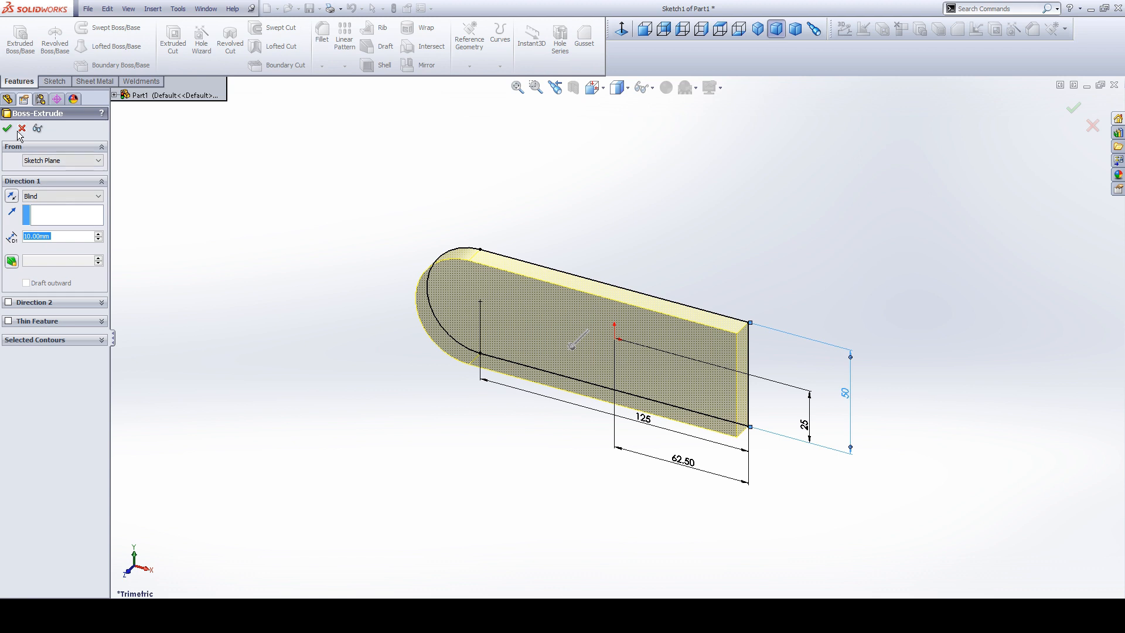
left_click(14, 201)
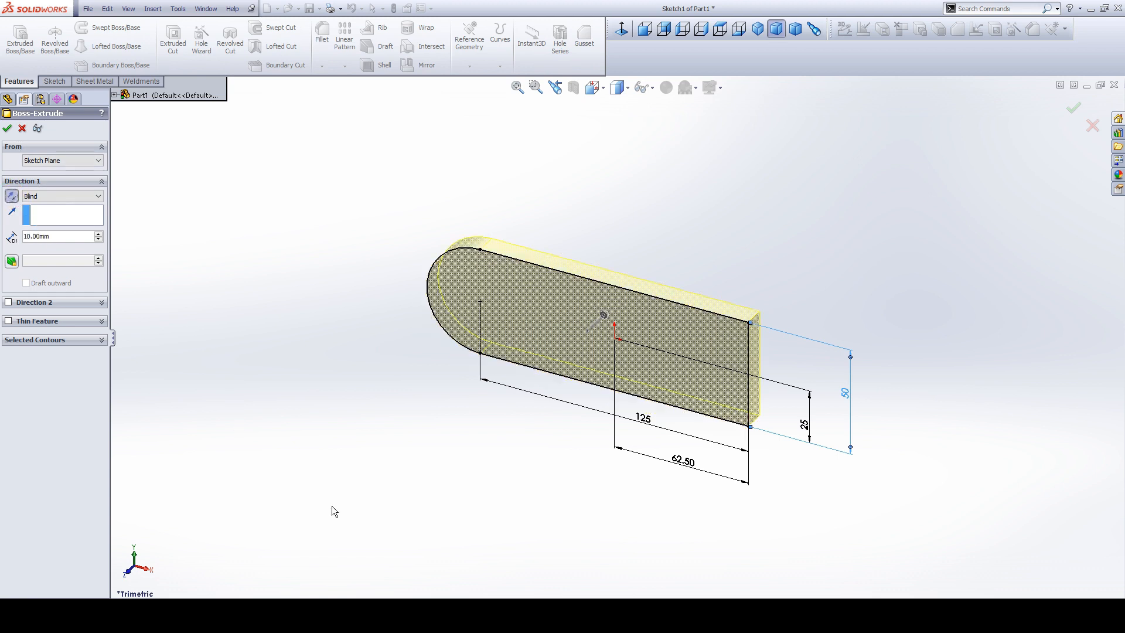
key("alt+Tab")
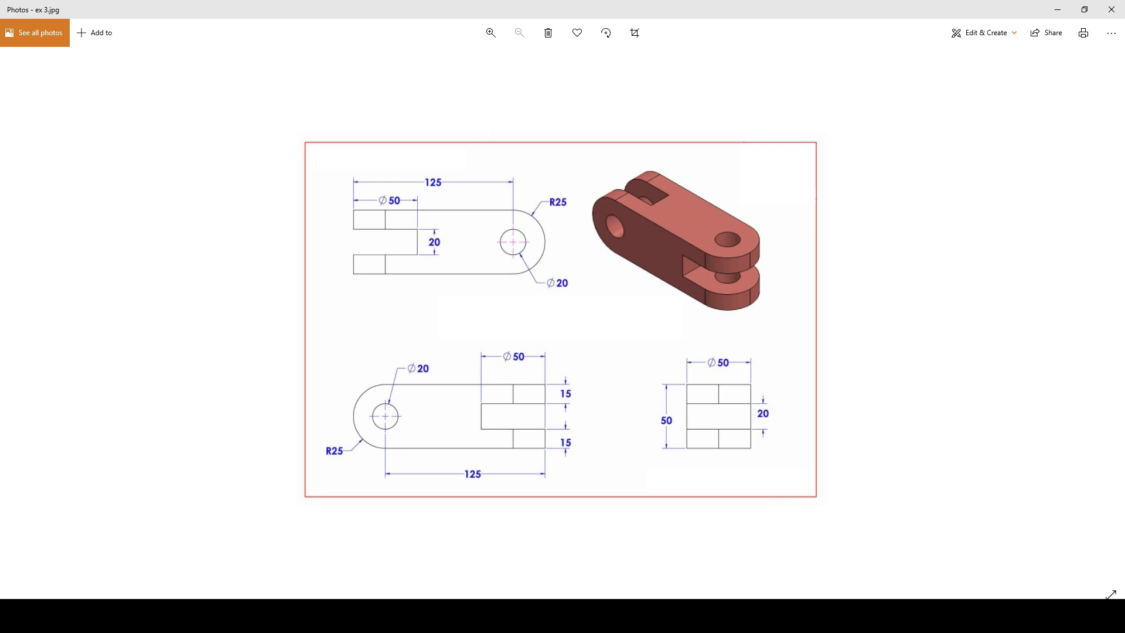
key("alt+Tab")
left_click(66, 236)
double_click(66, 236)
type("50")
key("Return")
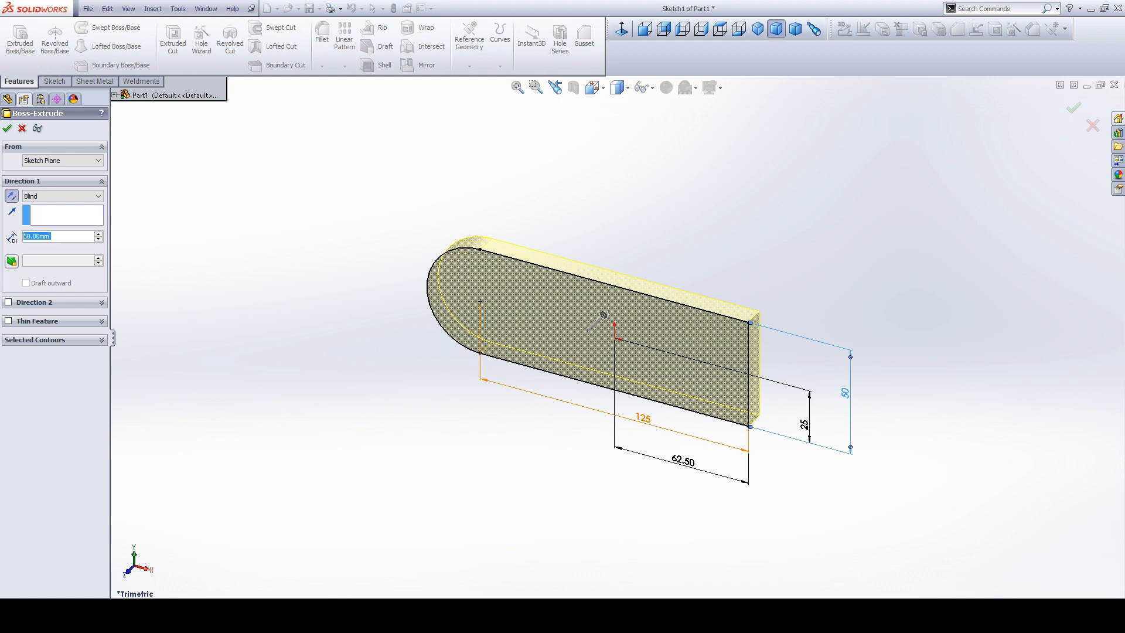
left_click(7, 127)
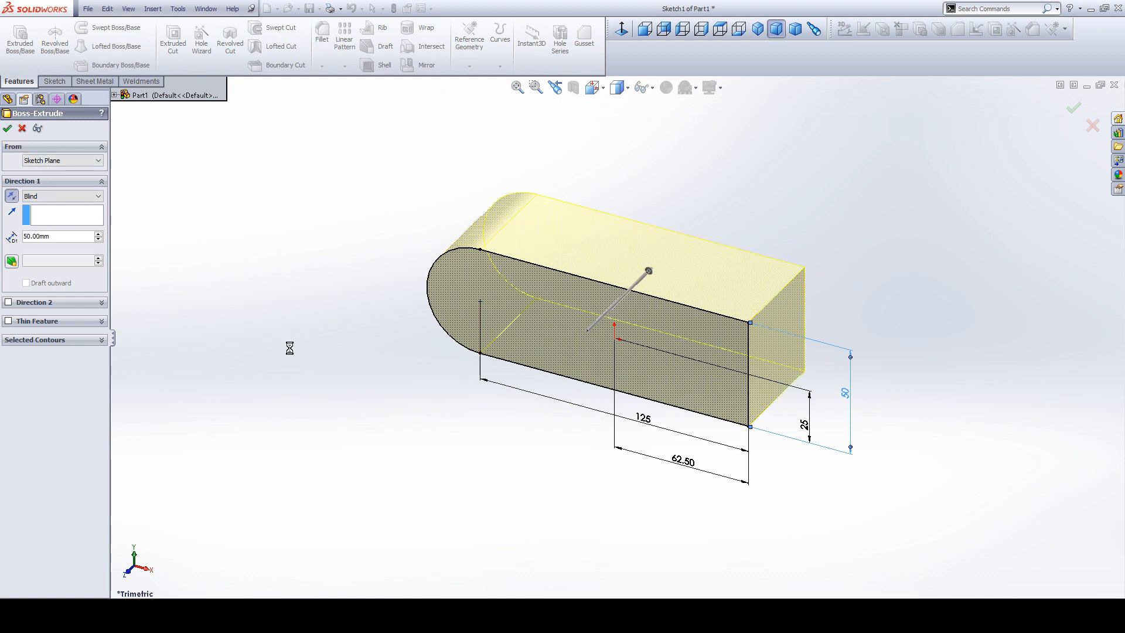
left_click(272, 331)
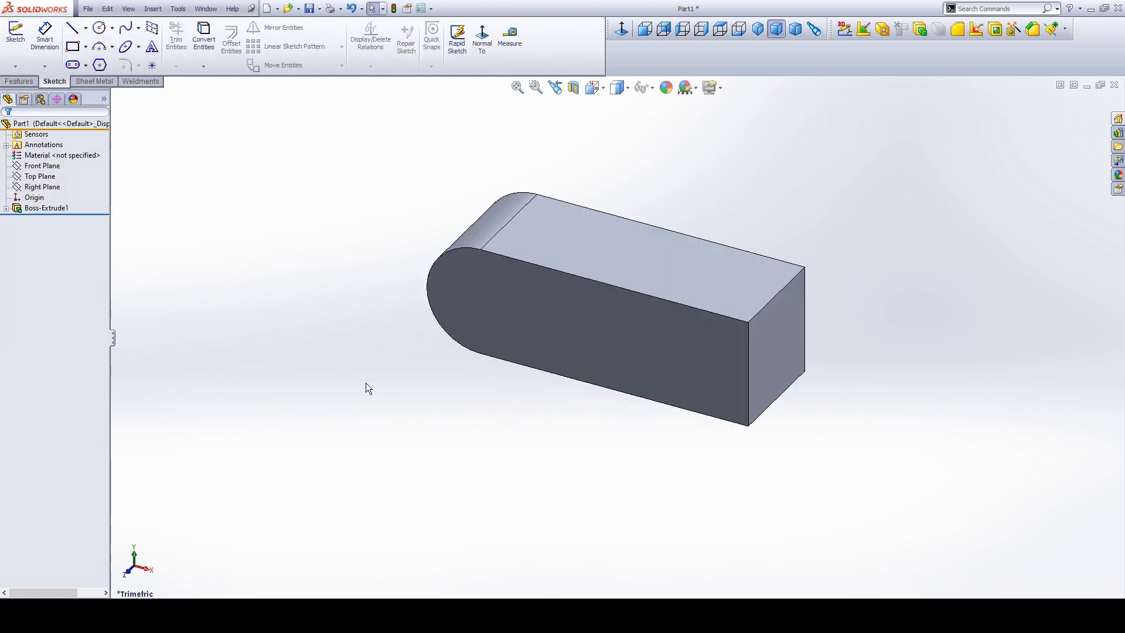
Step: Start a sketch on the body's front face and draw a circle of about 11.6 mm radius centred on the rounded end
left_click(553, 336)
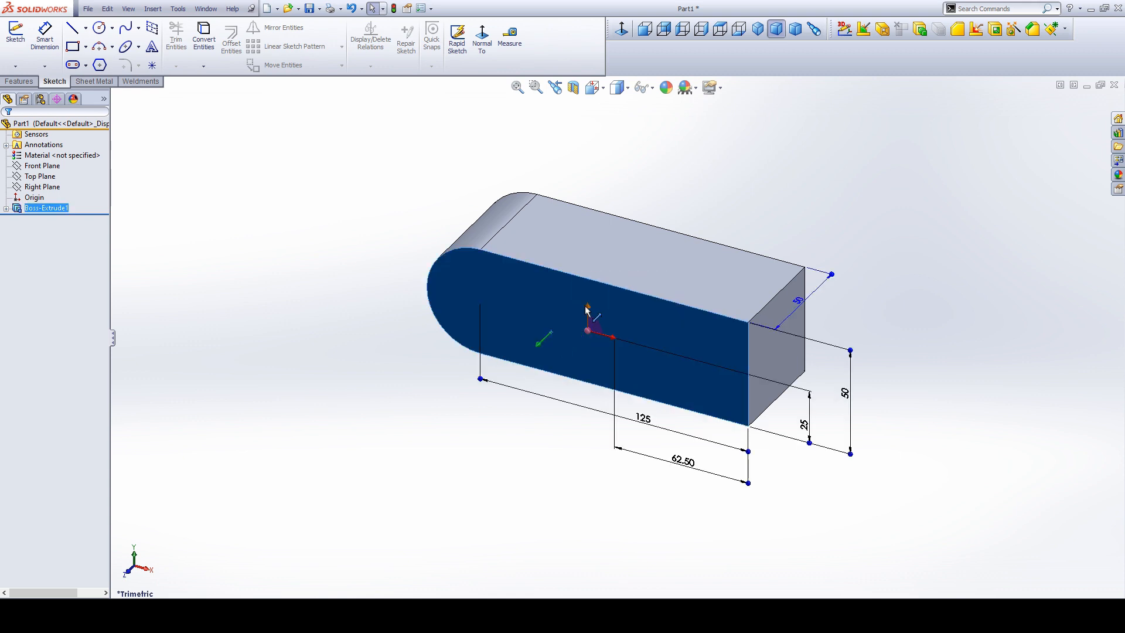
right_click(619, 323)
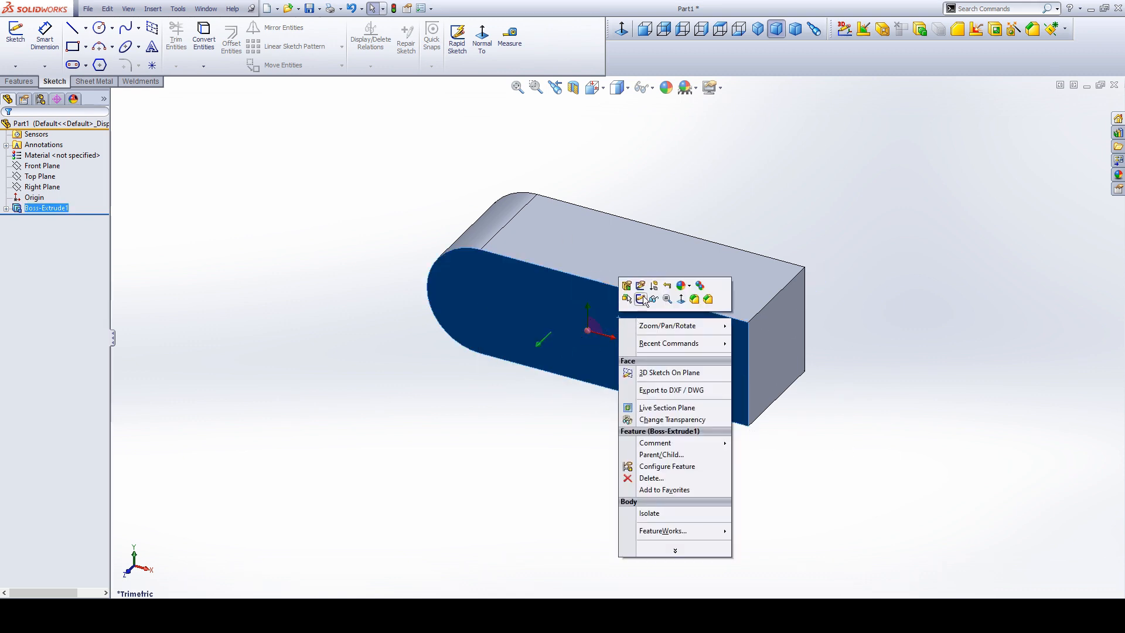
left_click(644, 295)
left_click(480, 36)
left_click(472, 206)
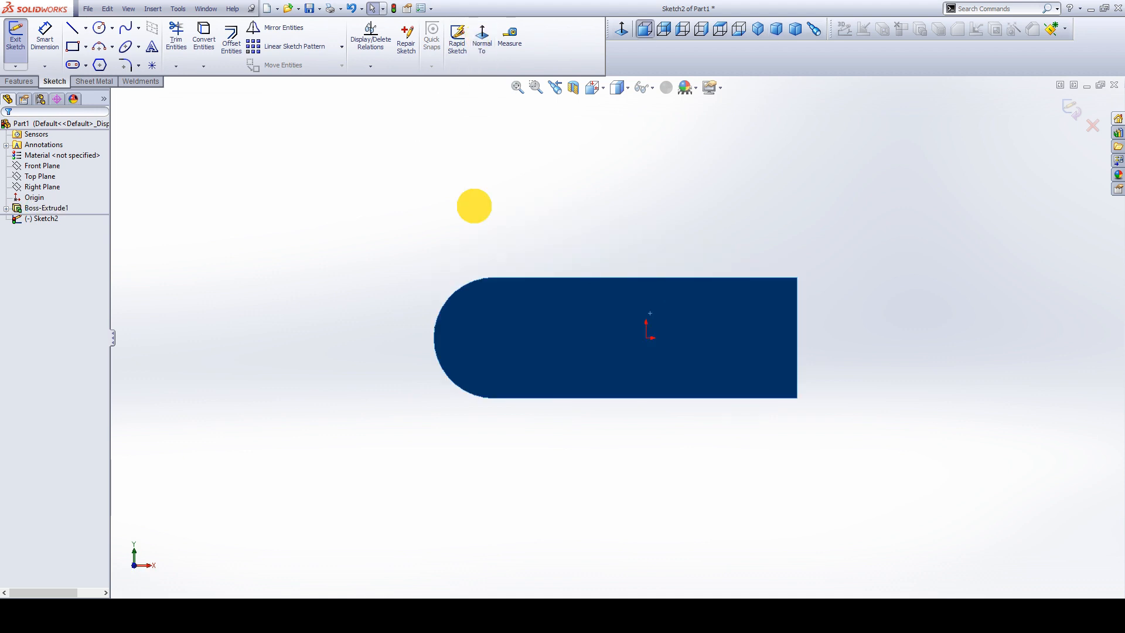
left_click(99, 29)
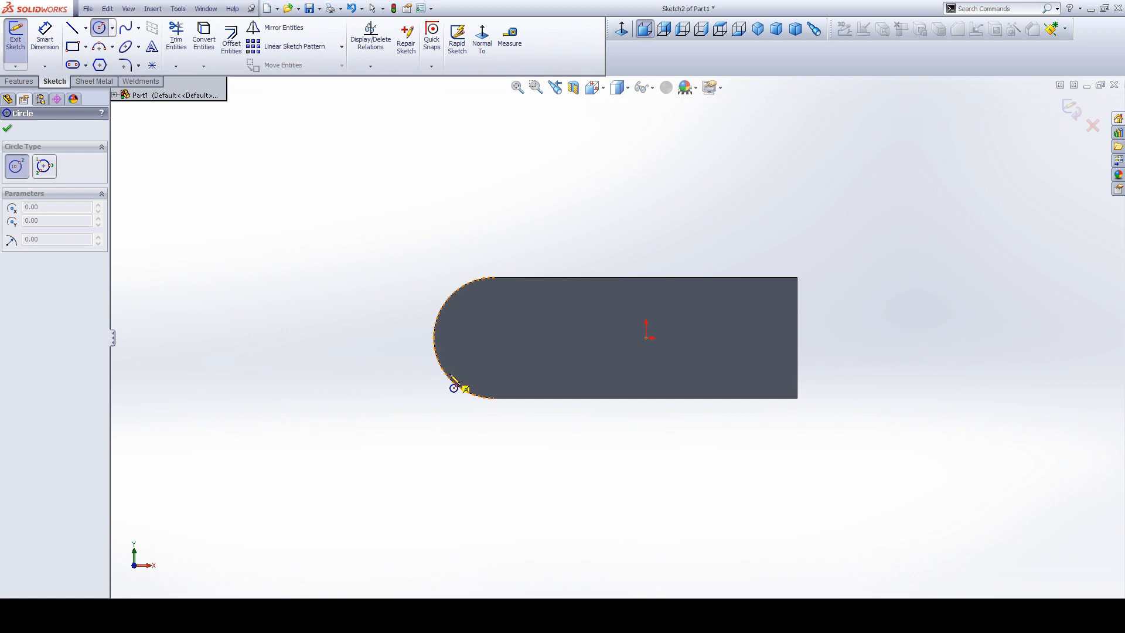
left_click(494, 338)
left_click(526, 364)
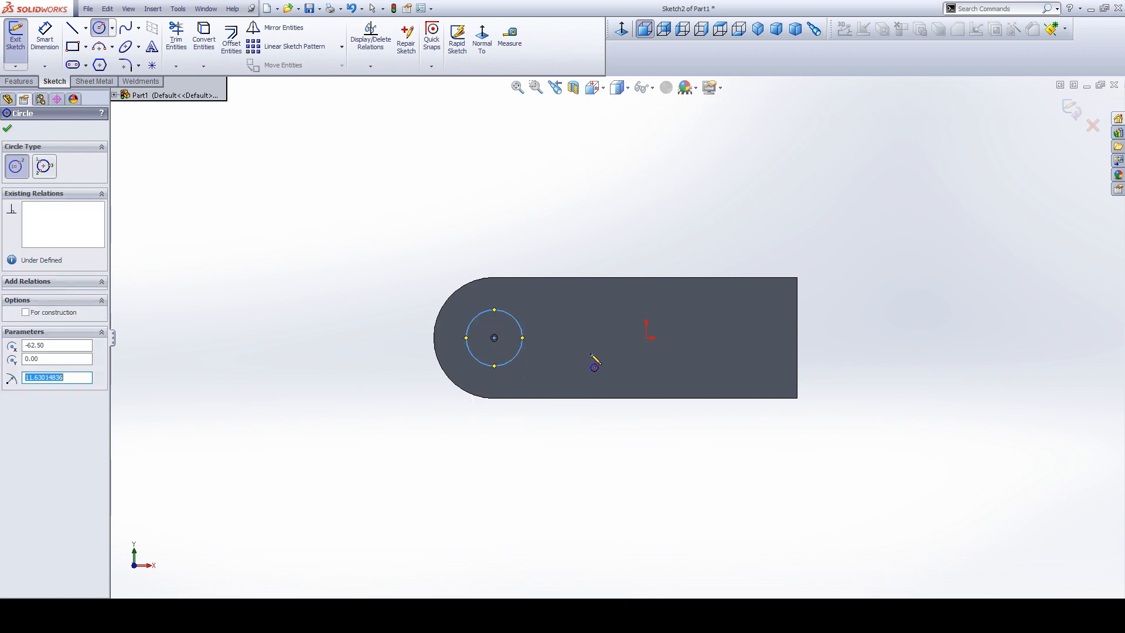
Step: Draw a corner rectangle about 46 mm by 14 mm near the face's straight end, extending past that edge
left_click(86, 47)
left_click(93, 62)
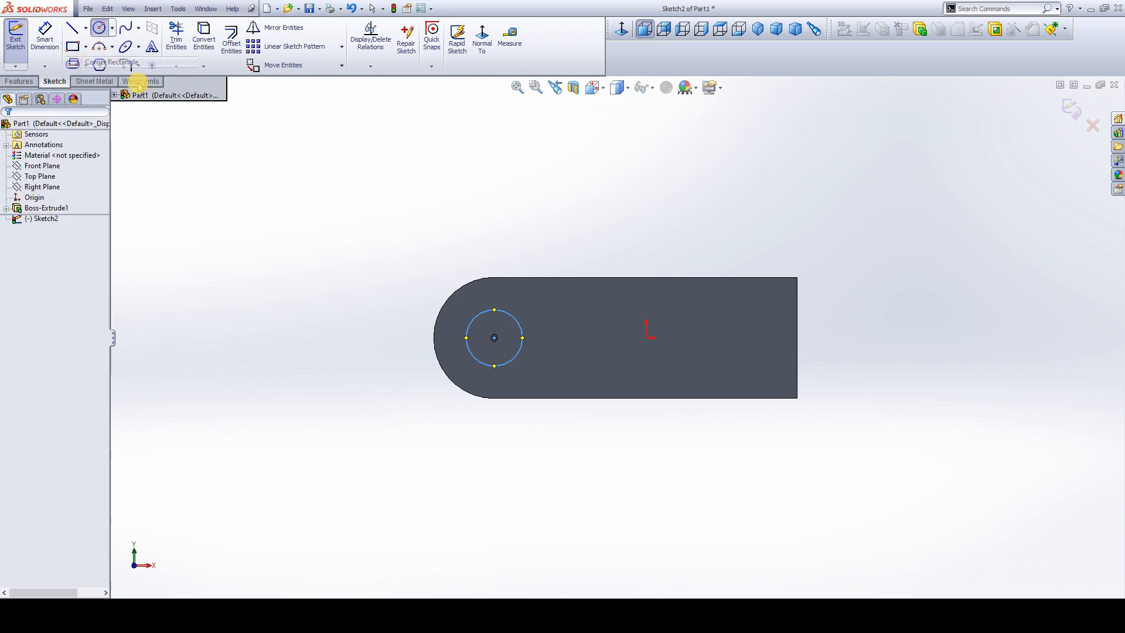
left_click(700, 315)
left_click(736, 322)
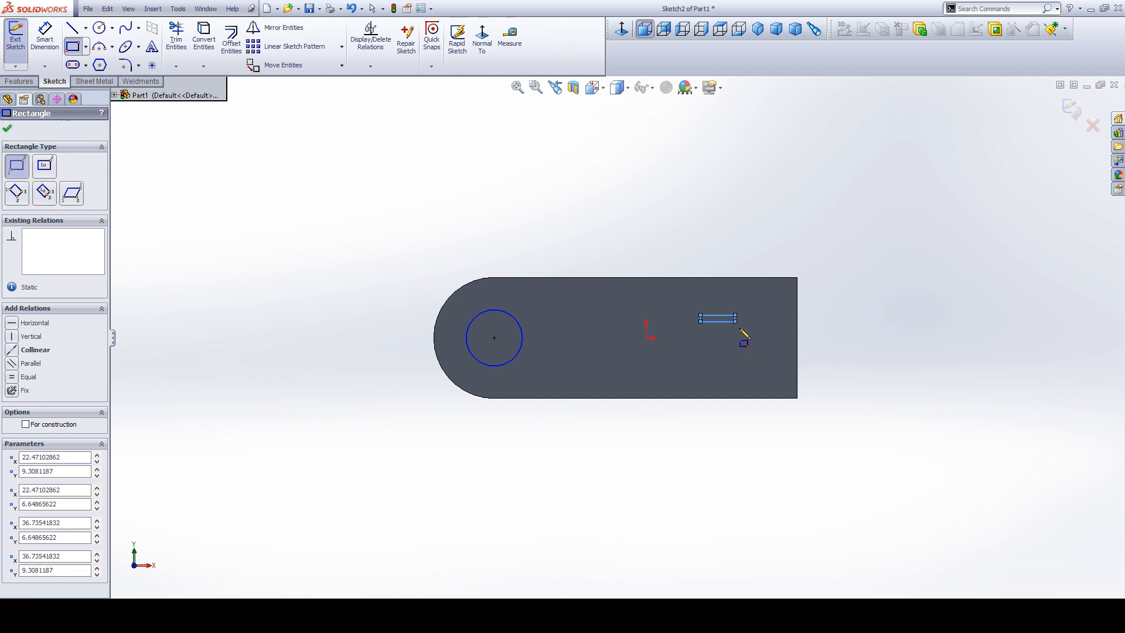
key("Escape")
left_click(736, 321)
left_click_drag(810, 350, 812, 349)
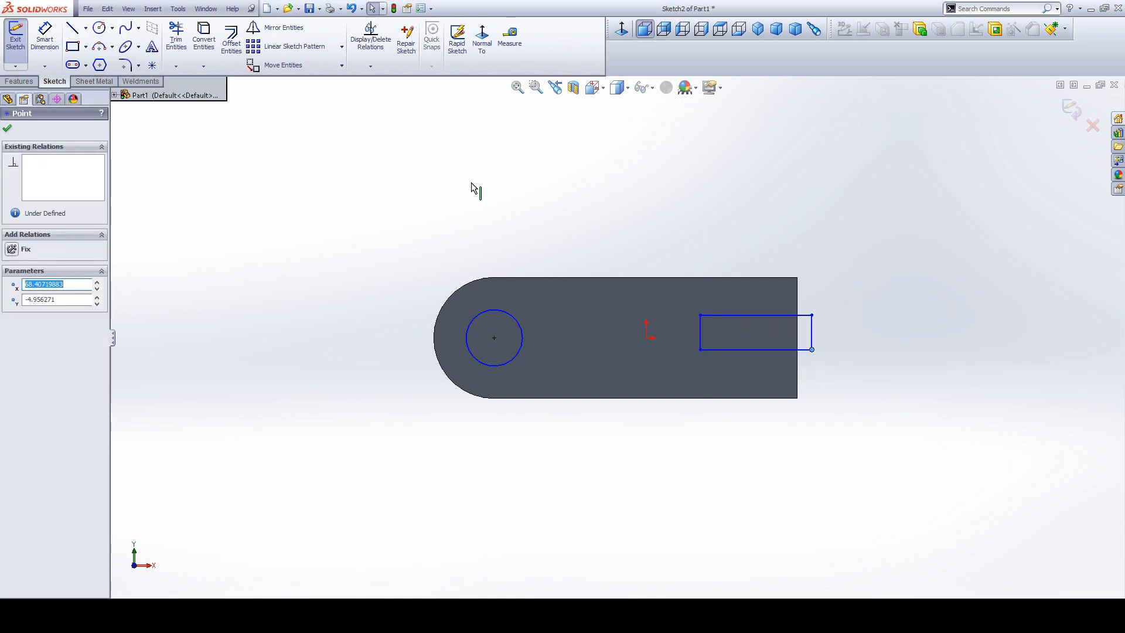
Step: Dimension the circle's diameter as 20 mm, checking the value in the reference drawing ex 3.jpg
left_click(47, 35)
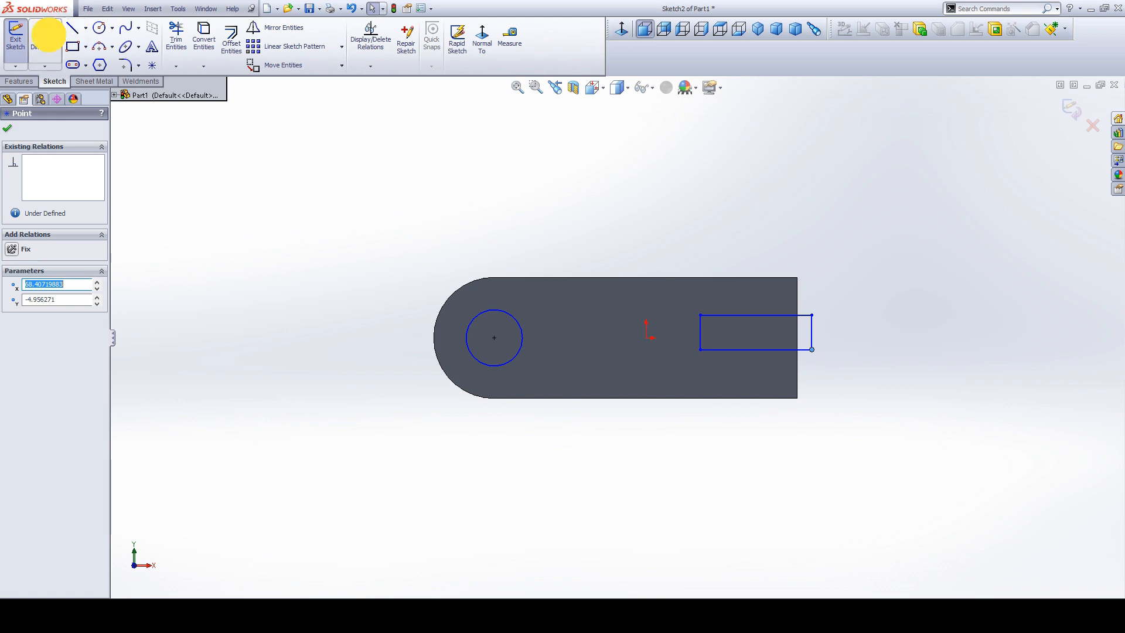
left_click(504, 310)
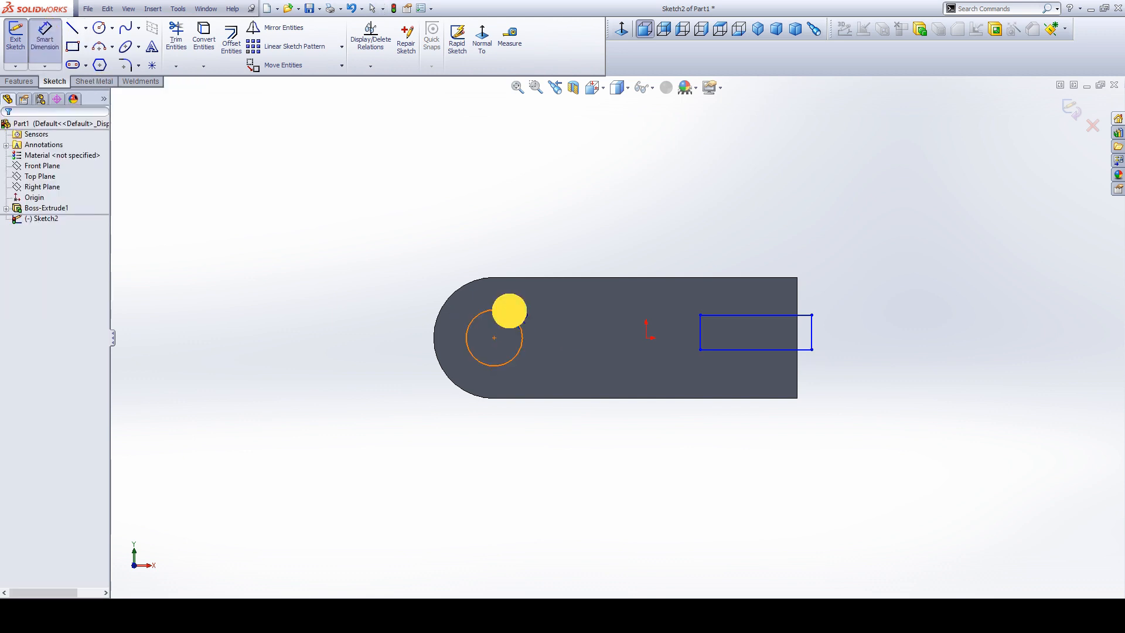
left_click(446, 245)
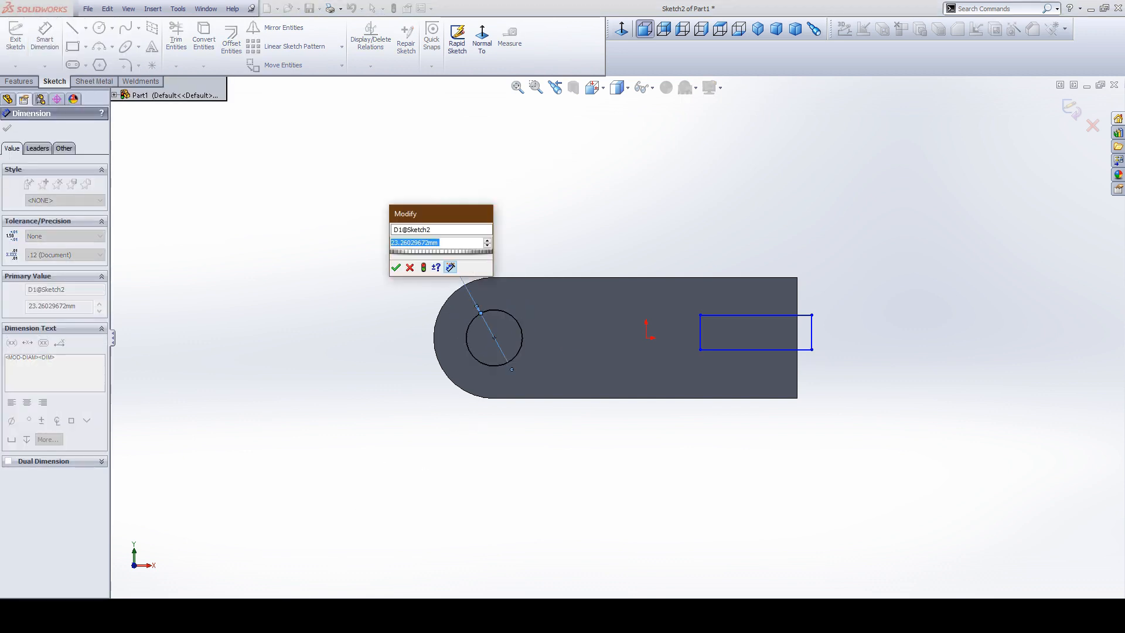
key("alt+Tab")
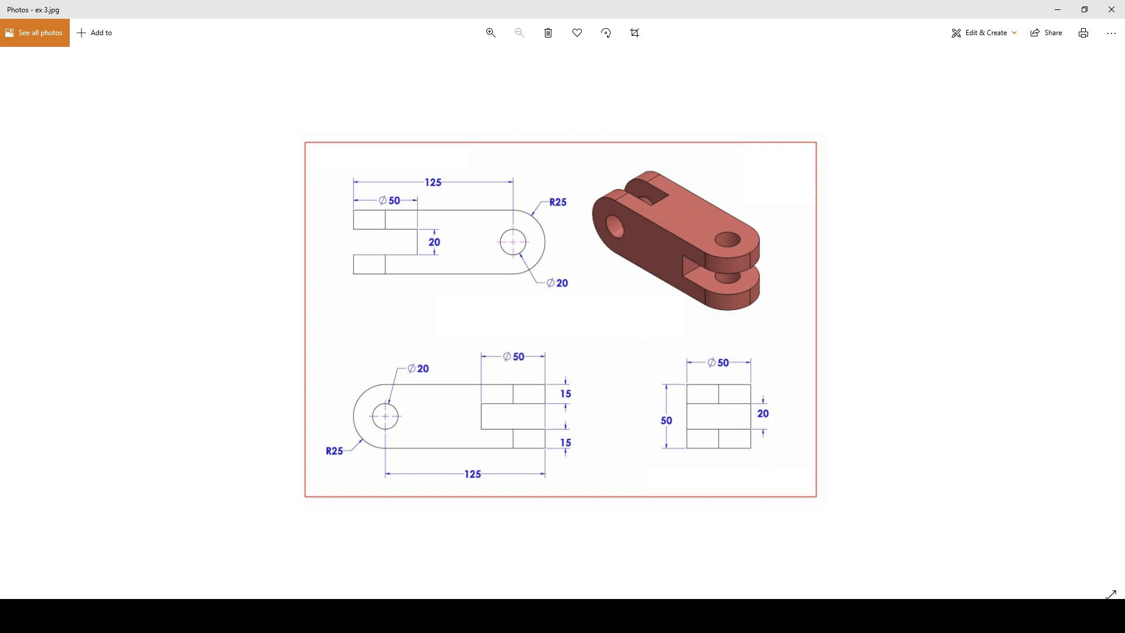
key("alt+Tab")
type("20")
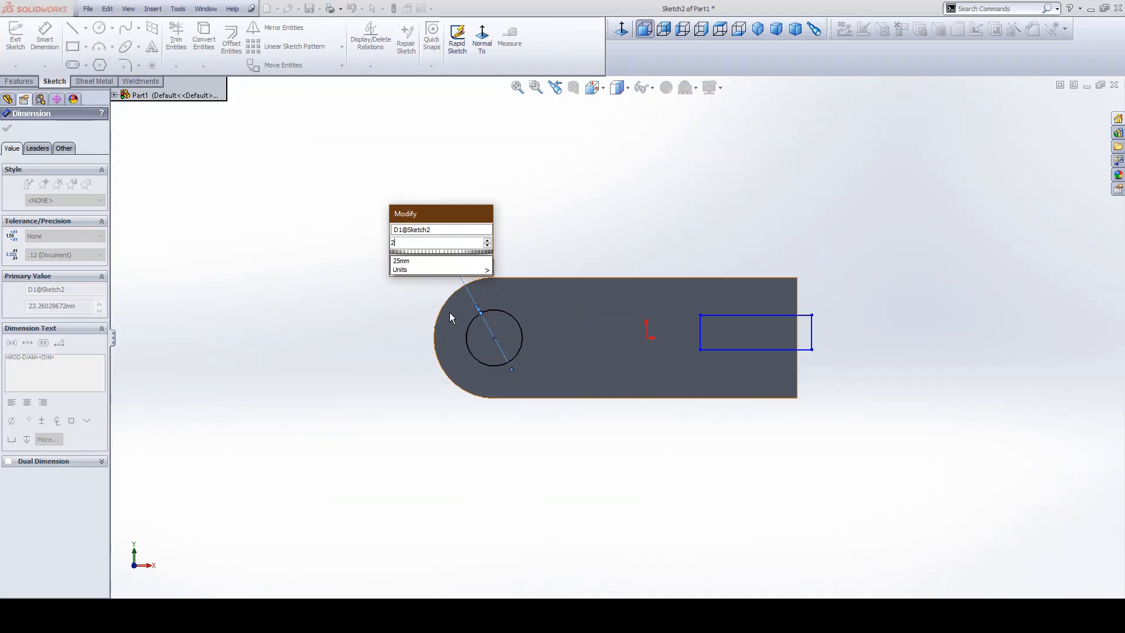
key("Return")
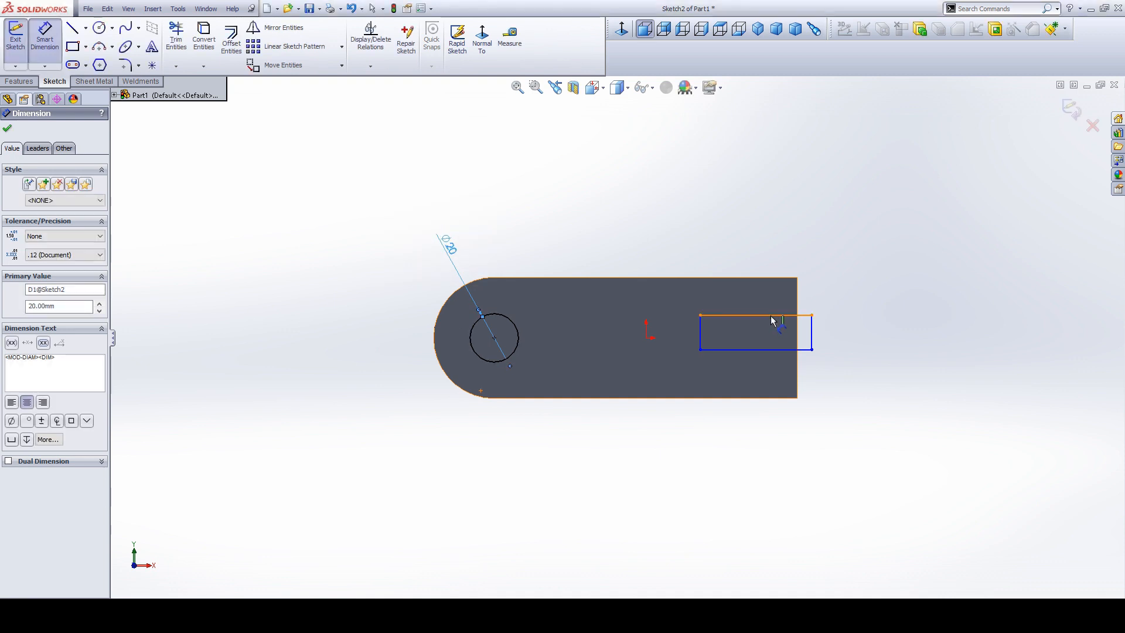
Step: Dimension the rectangle's length as 50 mm and its height as 20 mm
left_click(772, 316)
left_click(775, 237)
type("50")
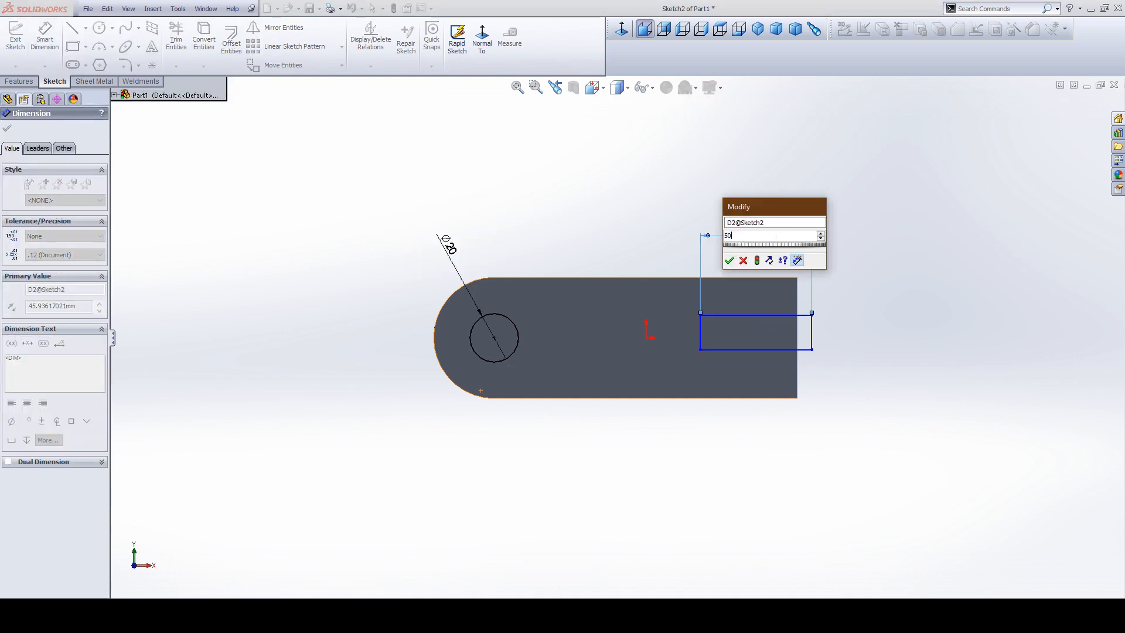
key("Return")
left_click(822, 333)
left_click(884, 334)
type("20")
key("Return")
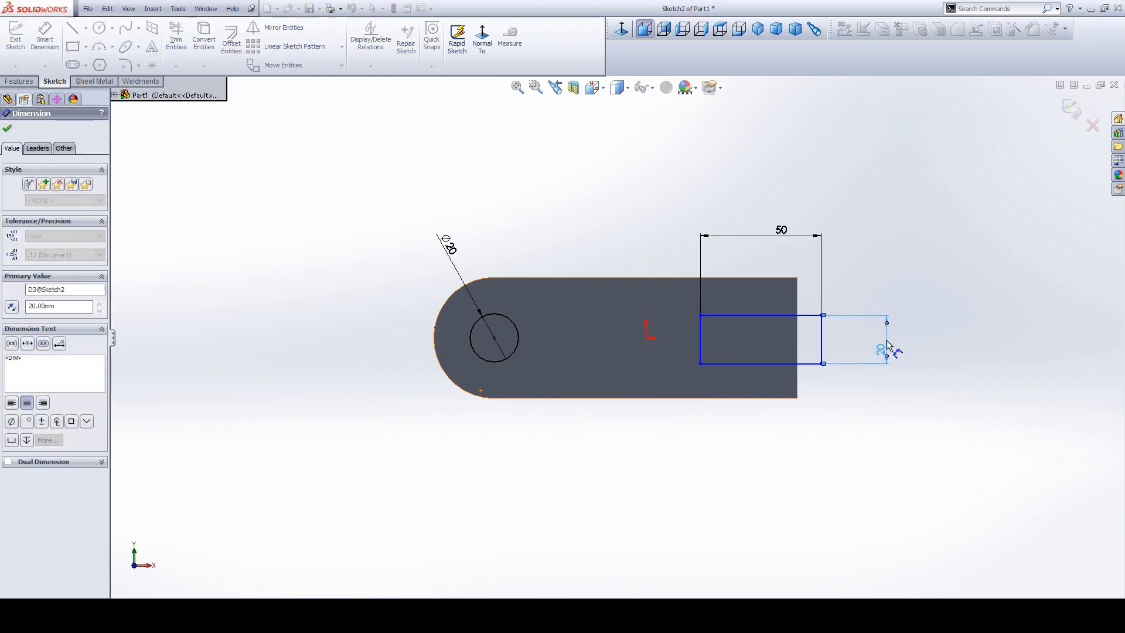
Step: Dimension the gap between the rectangle's lower edge and the body's lower edge as 15 mm, checking the reference drawing ex 3.jpg
left_click(804, 363)
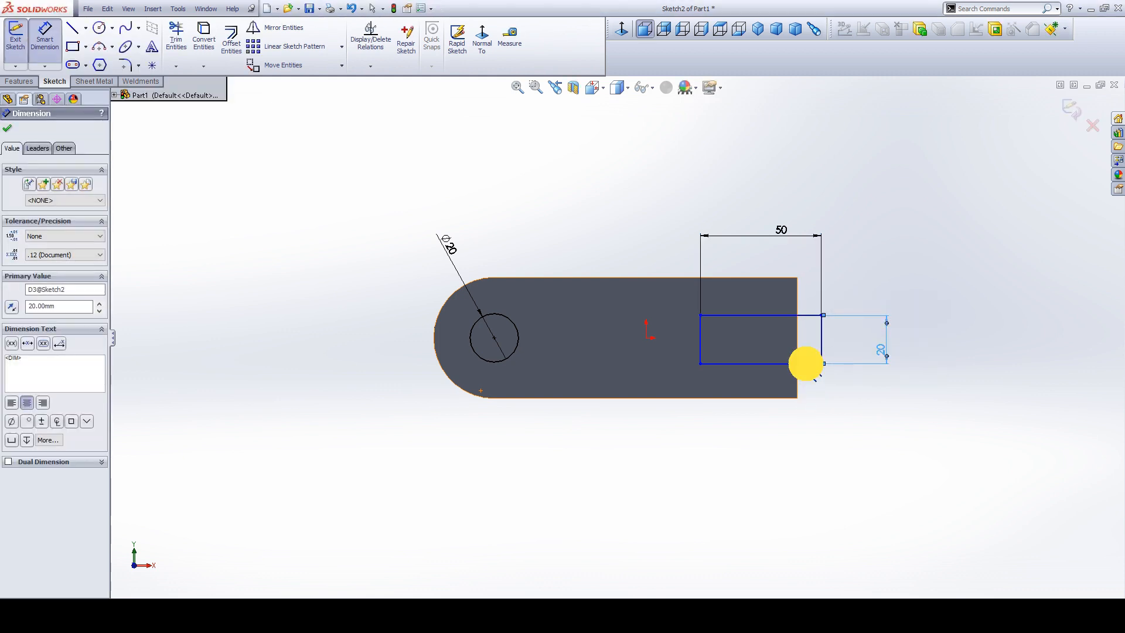
left_click(775, 397)
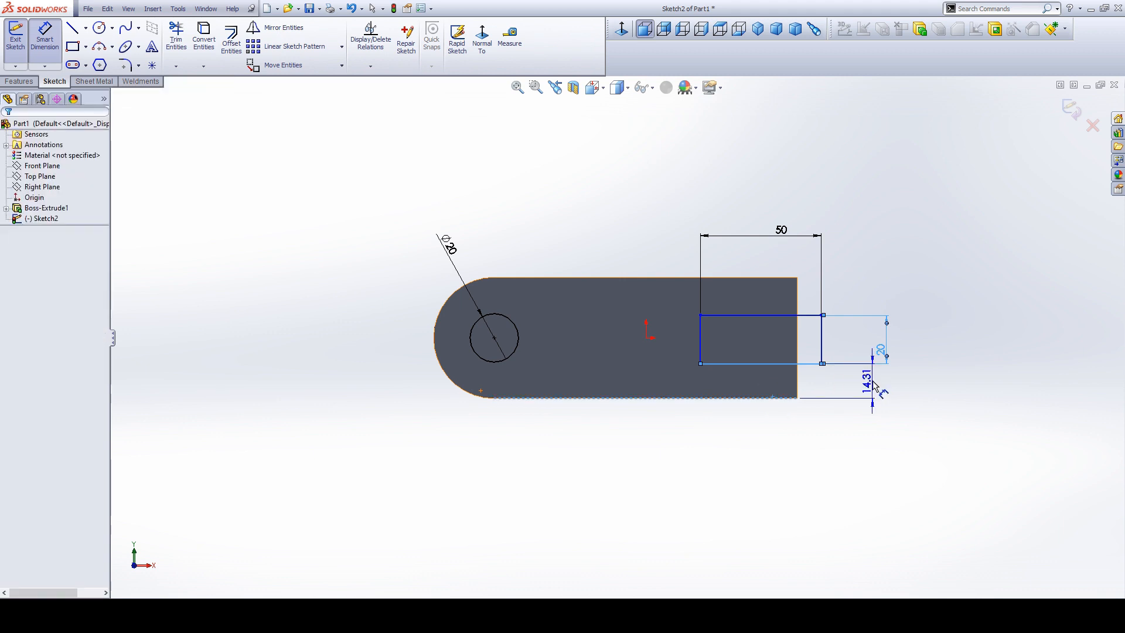
left_click(887, 394)
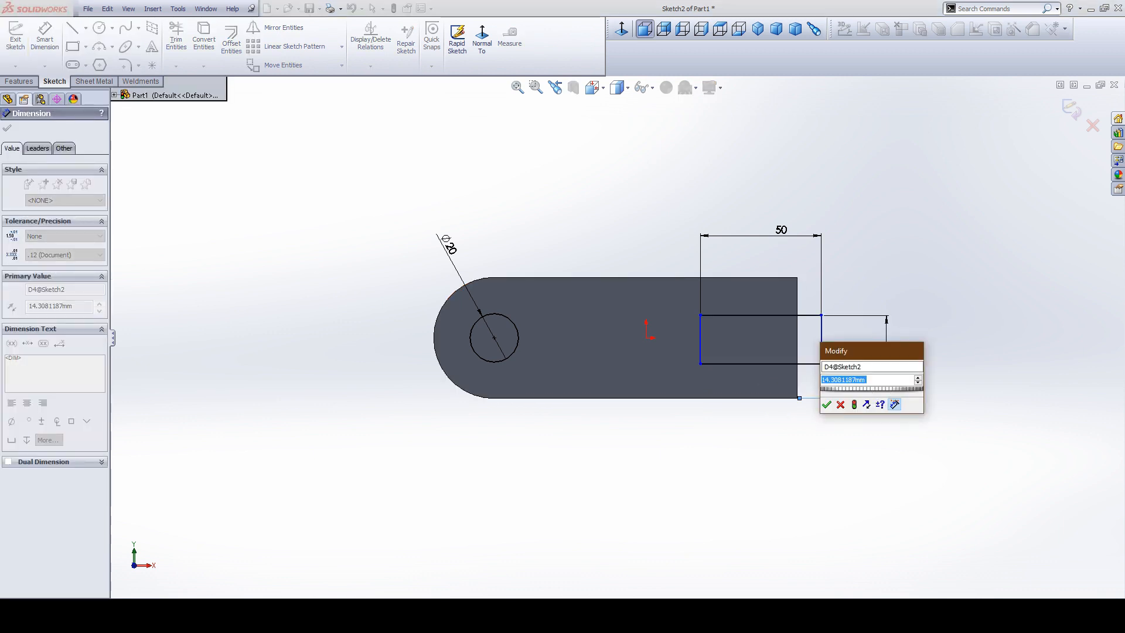
key("alt+Tab")
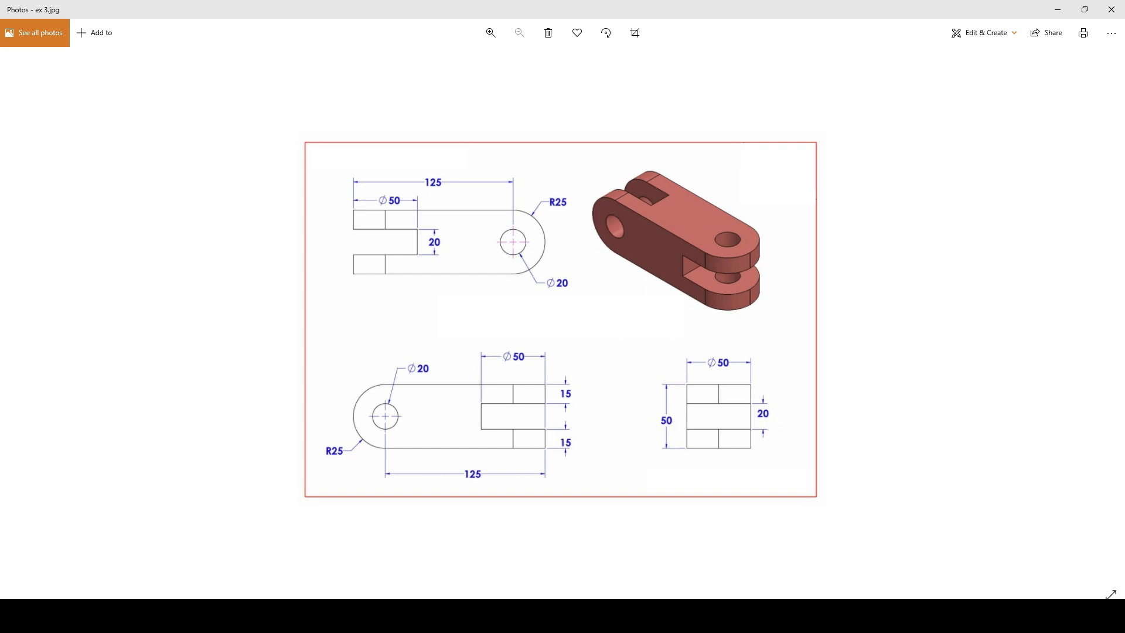
key("alt+Tab")
double_click(873, 379)
key("Return")
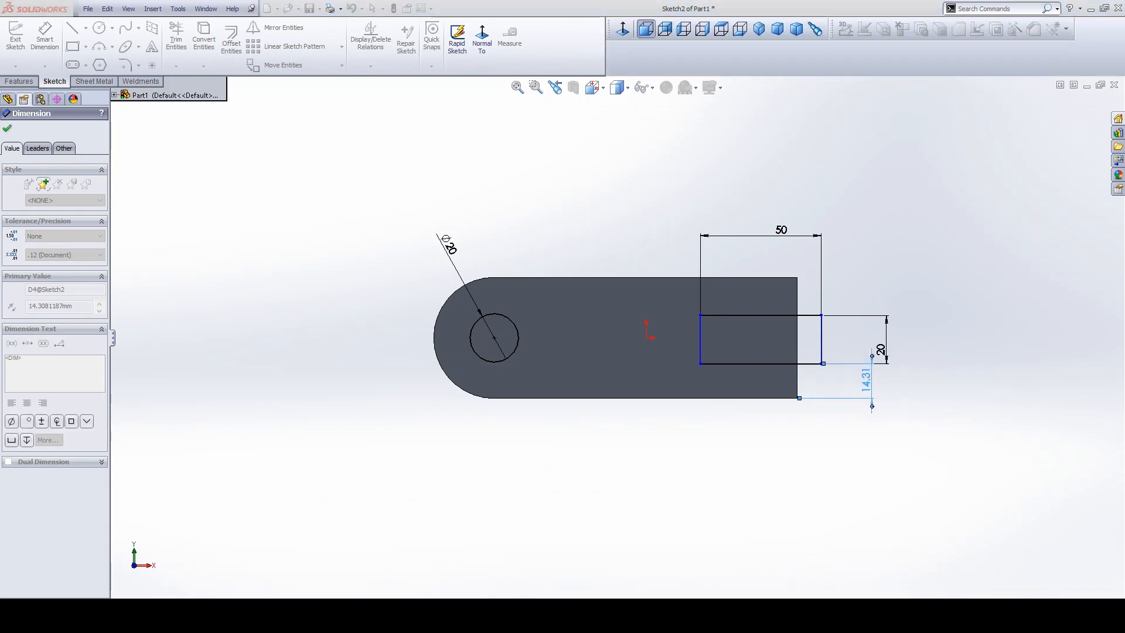
left_click(907, 286)
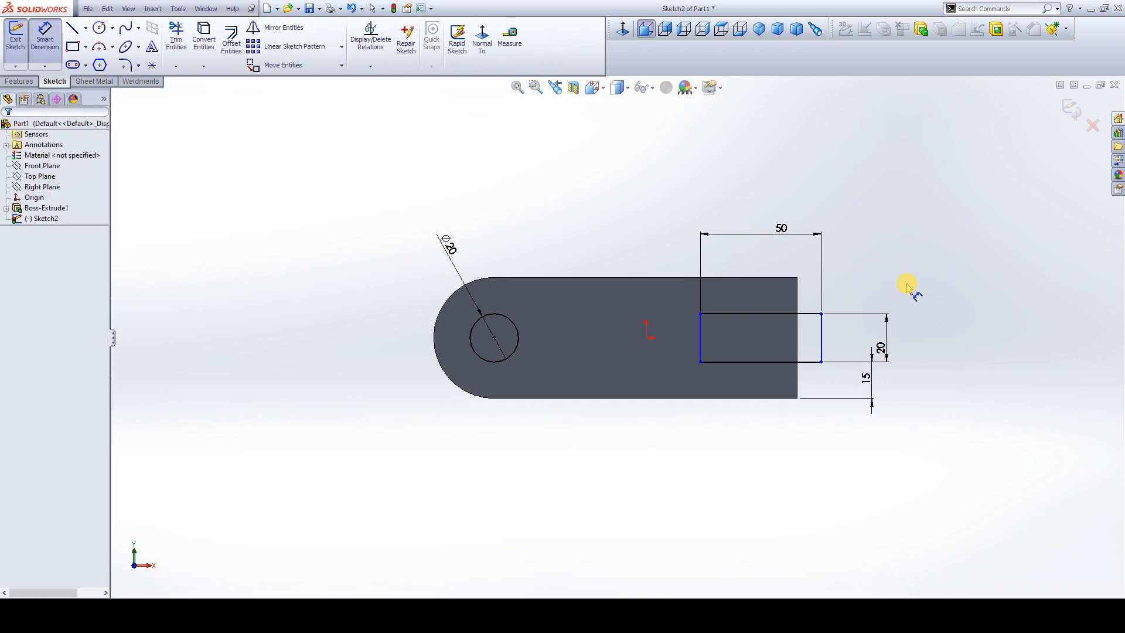
Step: Check the slot in the reference drawing and dimension the distance from the rectangle's outer edge to the body's straight end as 0 mm
left_click(795, 301)
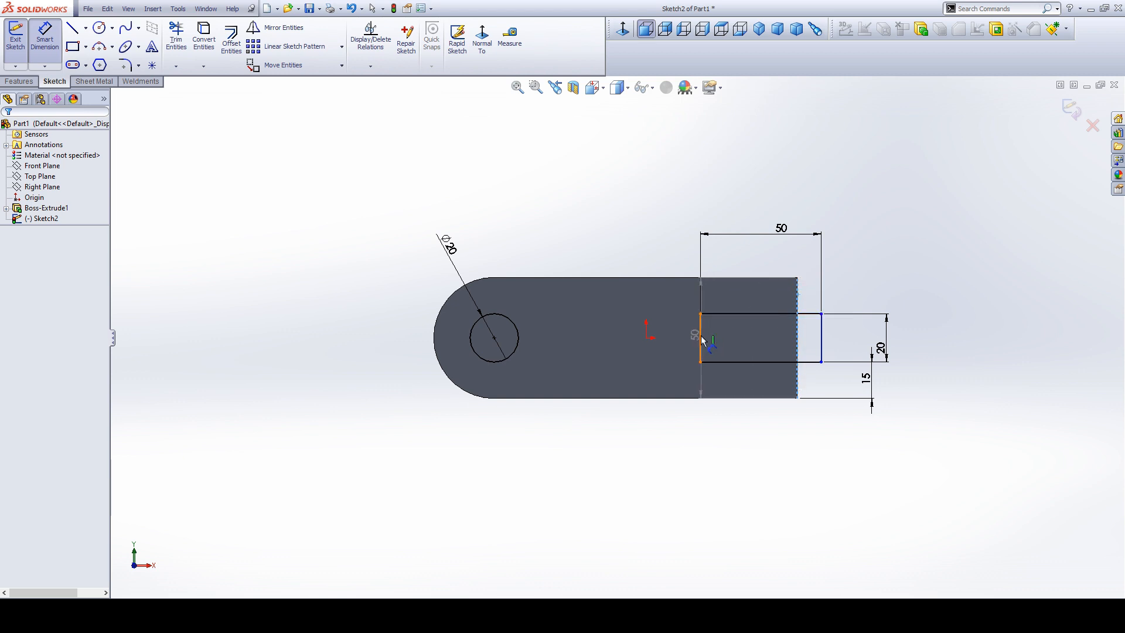
left_click(252, 613)
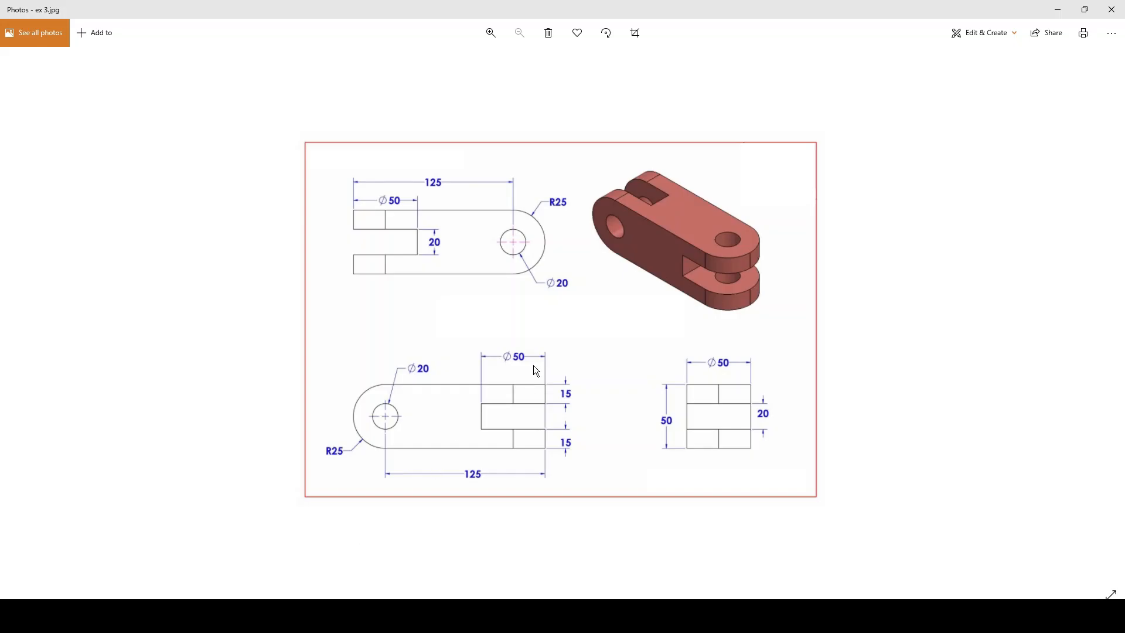
left_click(252, 613)
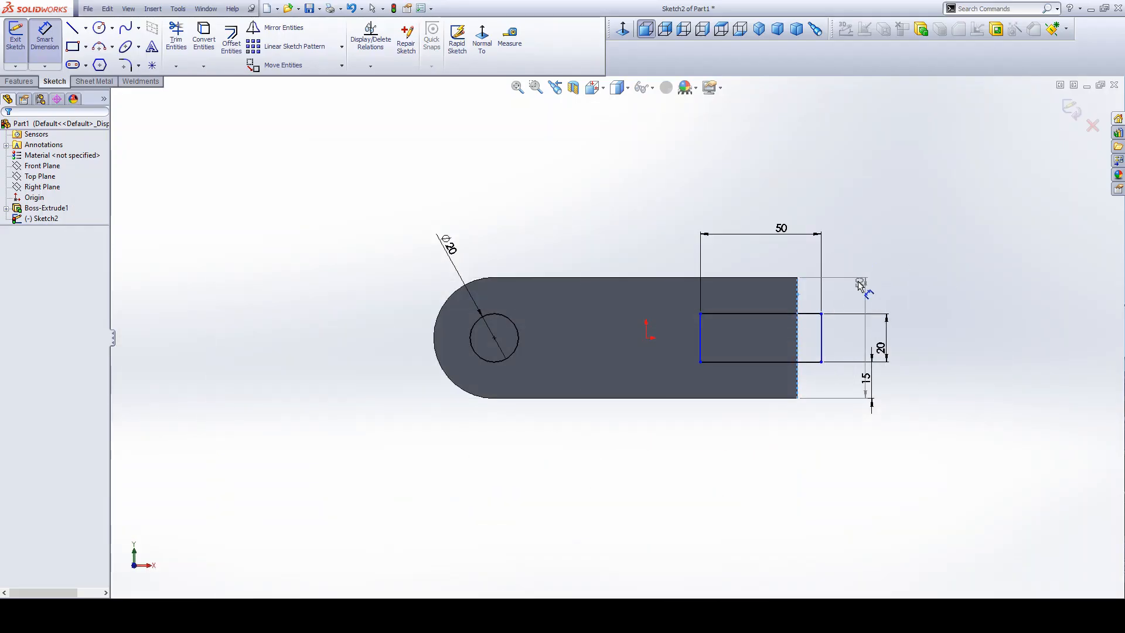
left_click(820, 334)
left_click(804, 201)
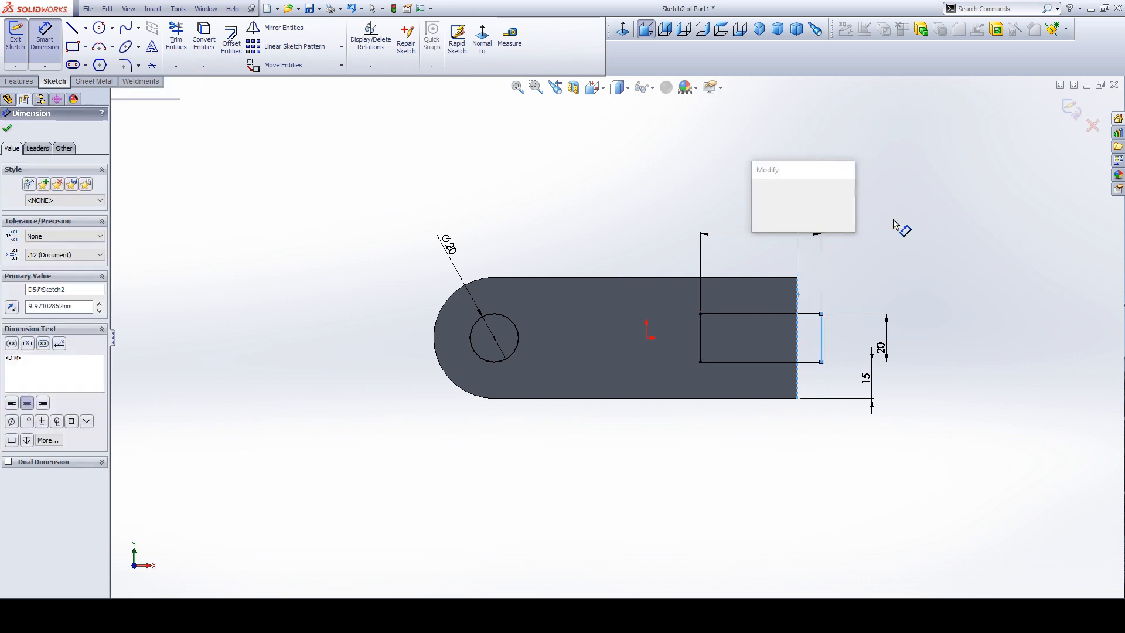
type("0")
key("Return")
left_click(890, 247)
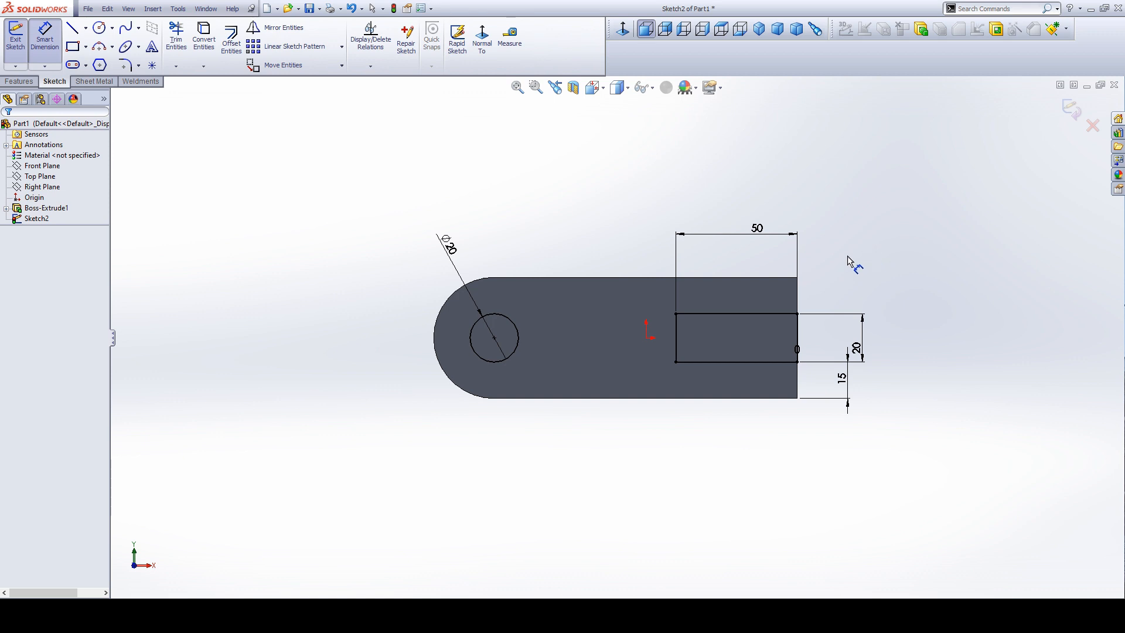
Step: Cut-extrude the circle and rectangle through all of the body to form the hole and slot
middle_click_drag(729, 225, 668, 296)
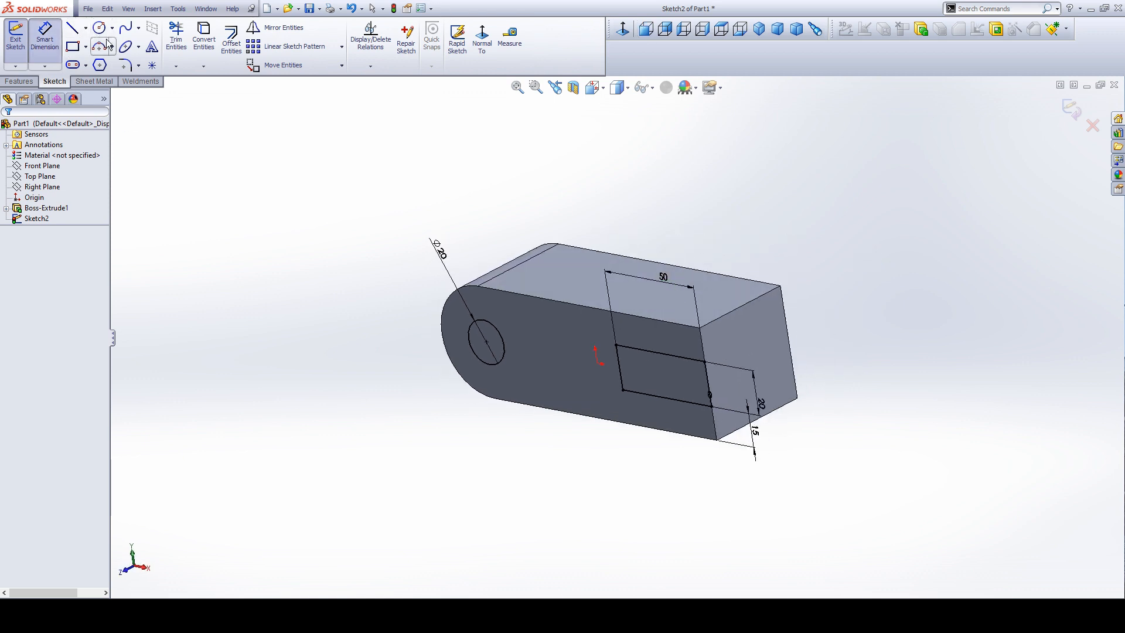
scroll(141, 34, "up", 1)
left_click(177, 42)
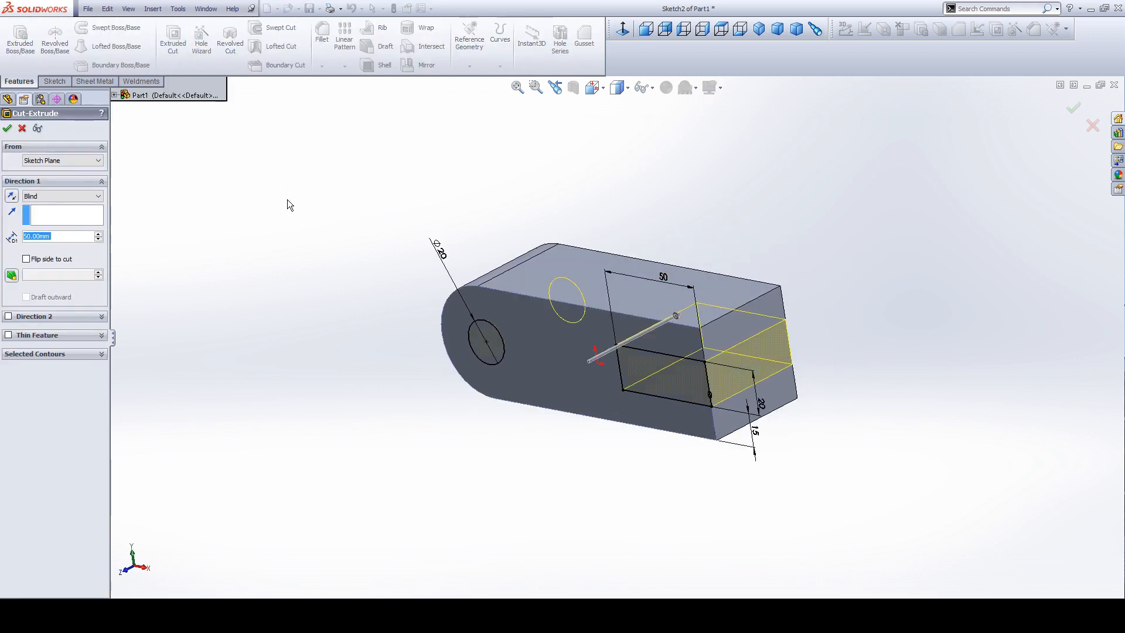
left_click(59, 196)
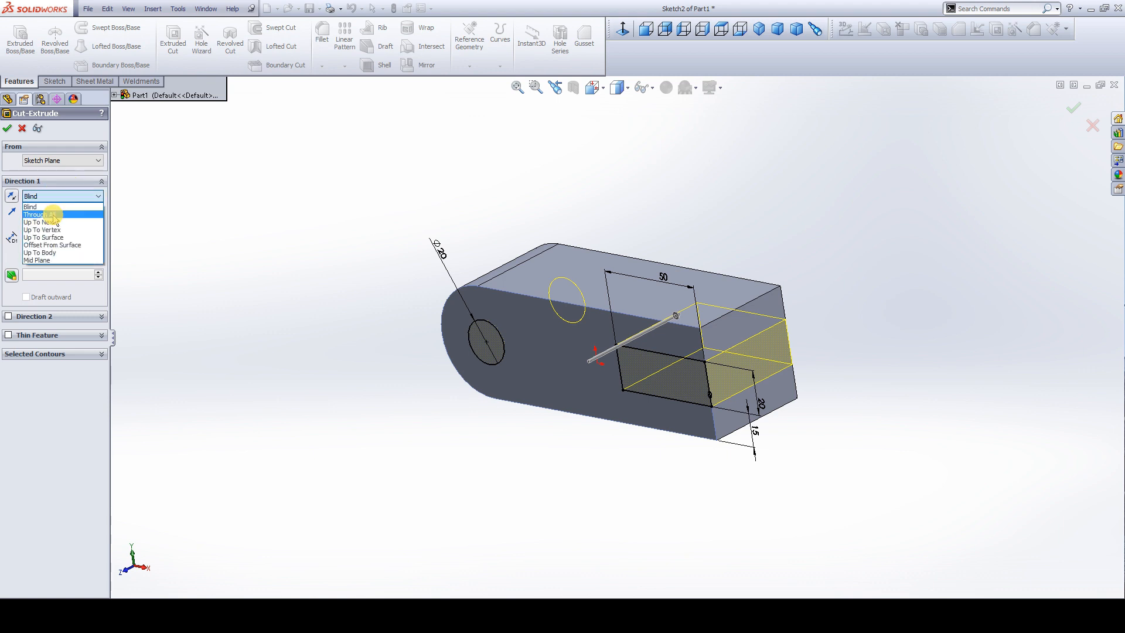
left_click(47, 212)
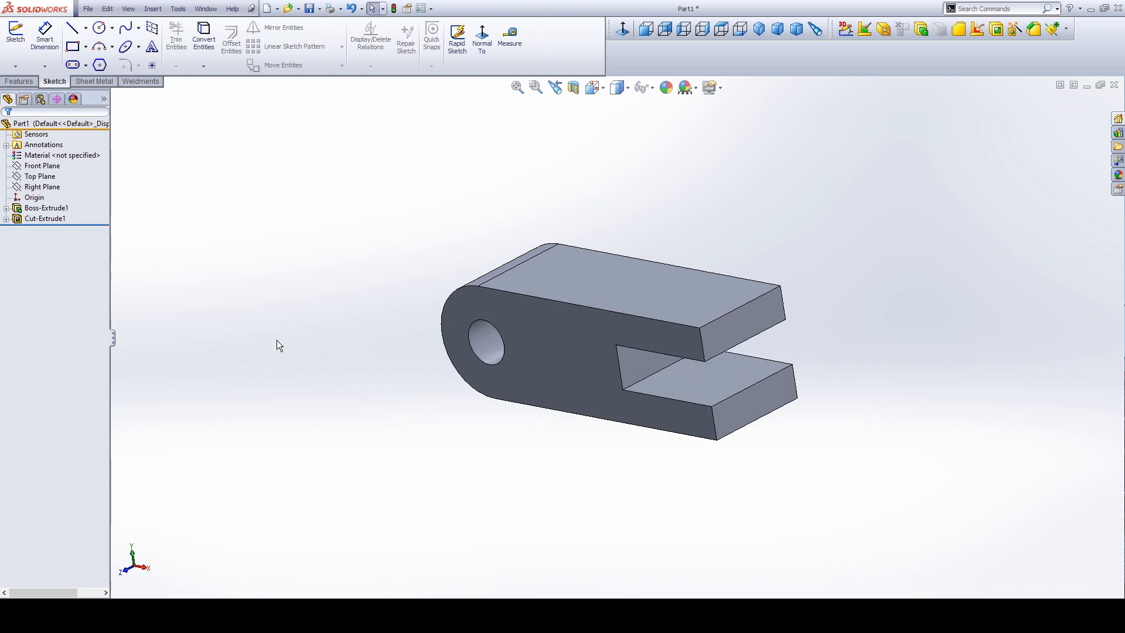
Step: After checking reference drawing ex 3.jpg, sketch a corner rectangle about 62 mm by 16 mm on the body's top face, extending past the rounded end
left_click(582, 286)
left_click(332, 389)
key("alt+Tab")
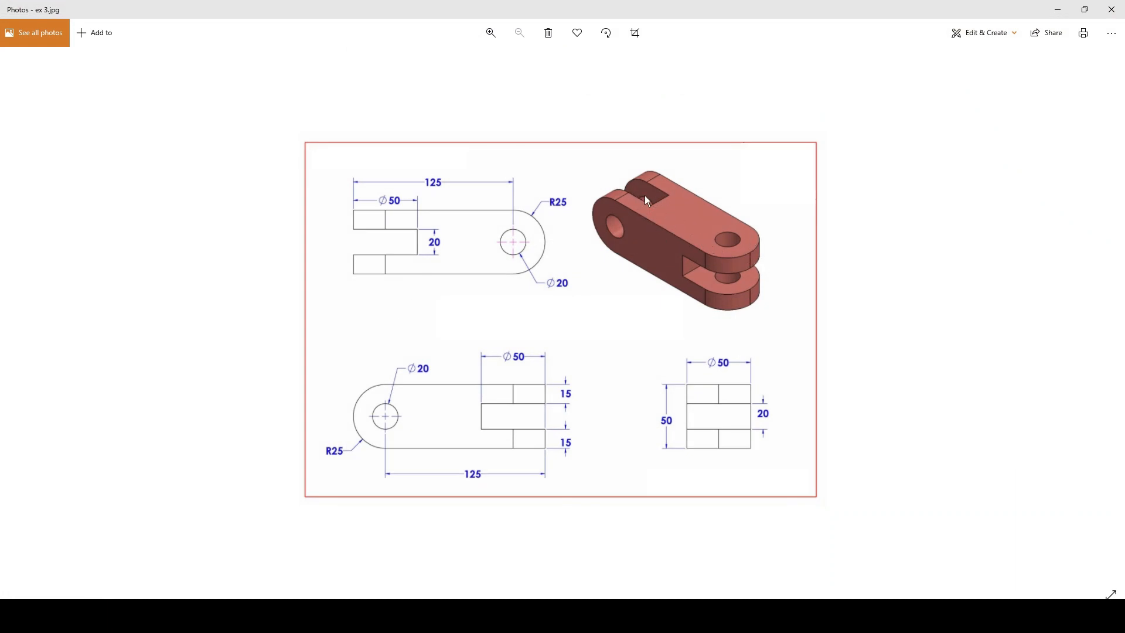
key("alt+Tab")
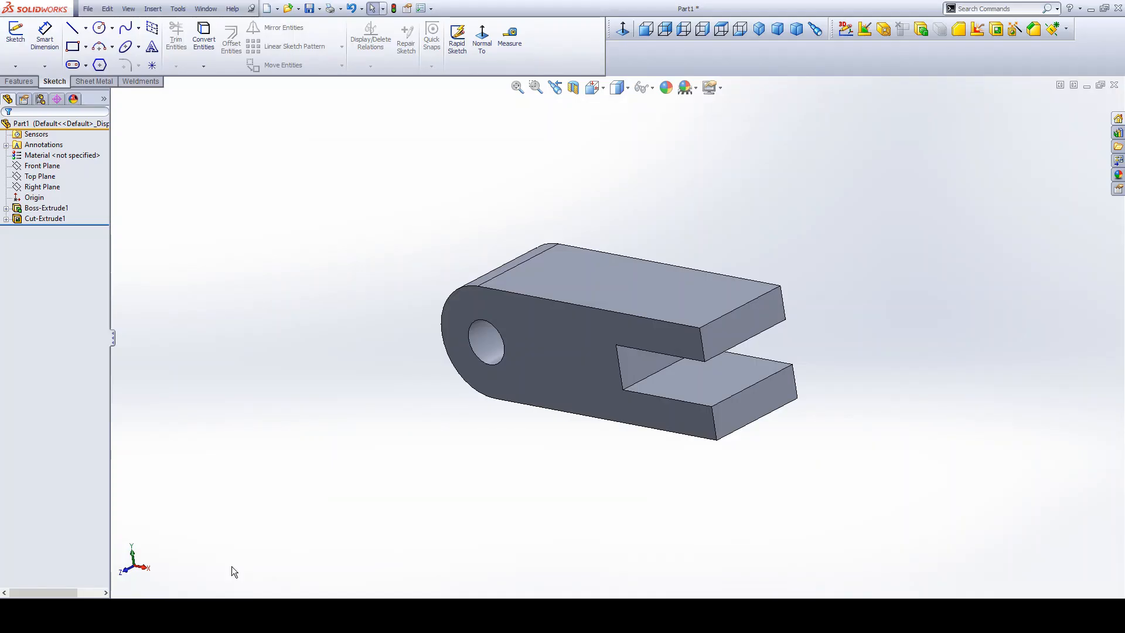
left_click(600, 286)
left_click(644, 252)
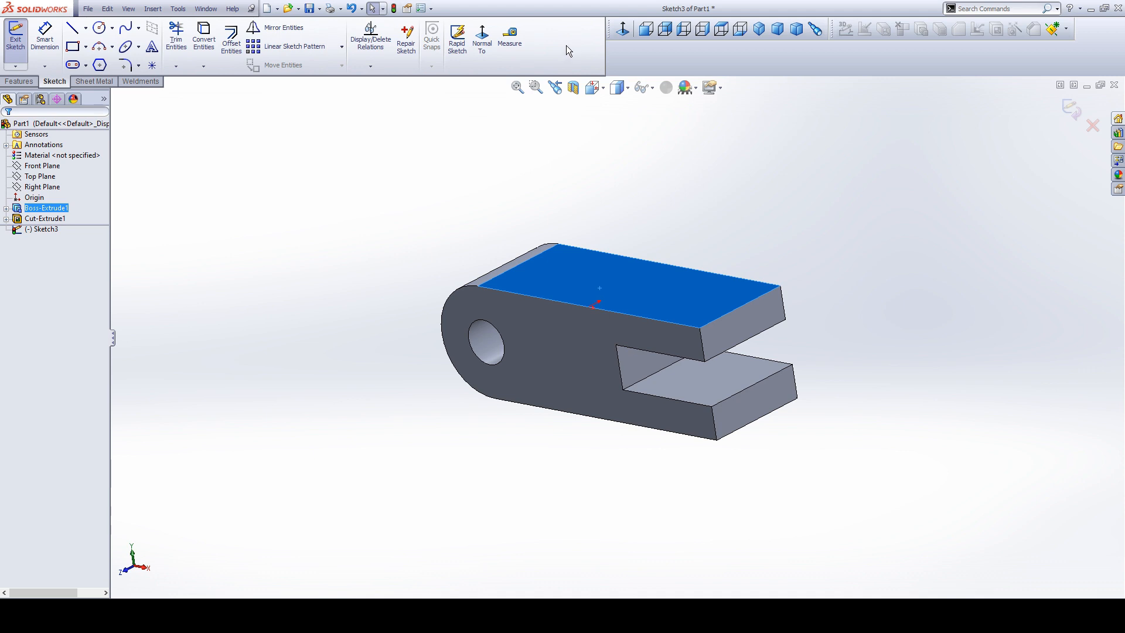
left_click(482, 40)
left_click(389, 239)
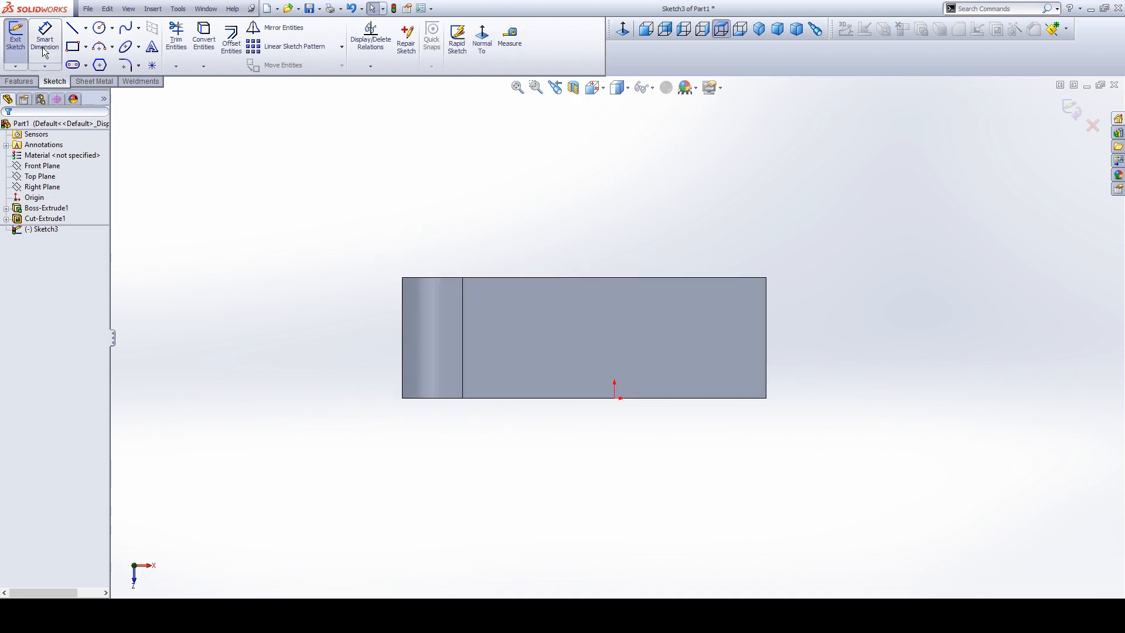
left_click(73, 46)
left_click_drag(365, 317, 515, 356)
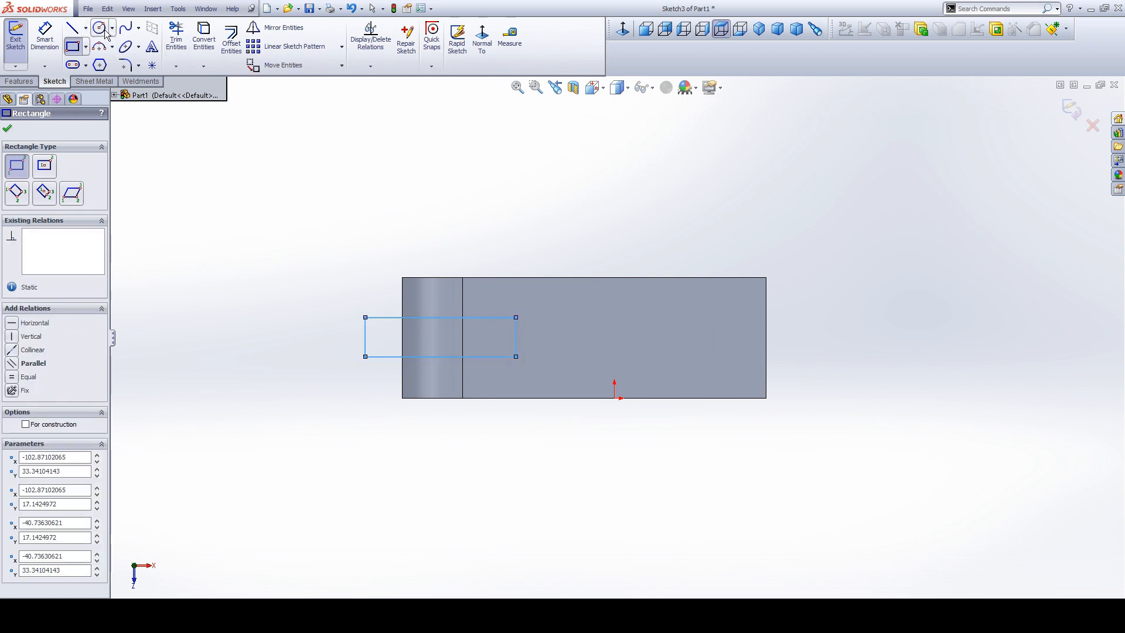
Step: Draw a three-point arc of about 25 mm radius between the face's two long edges, bulging to the body's straight end
left_click(111, 46)
left_click(140, 82)
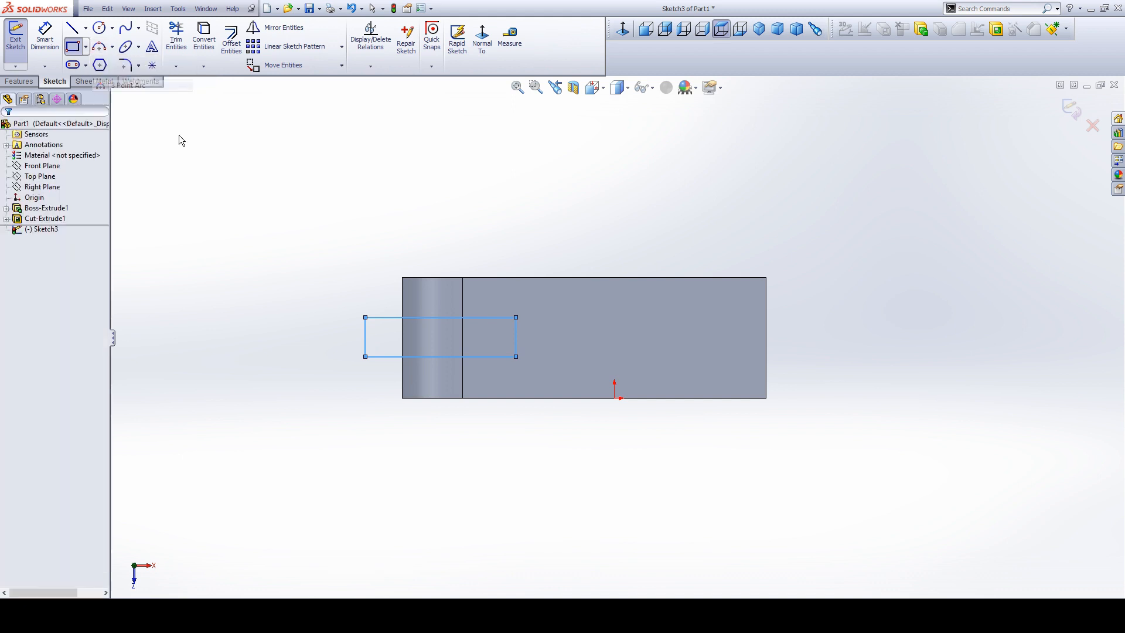
left_click(703, 399)
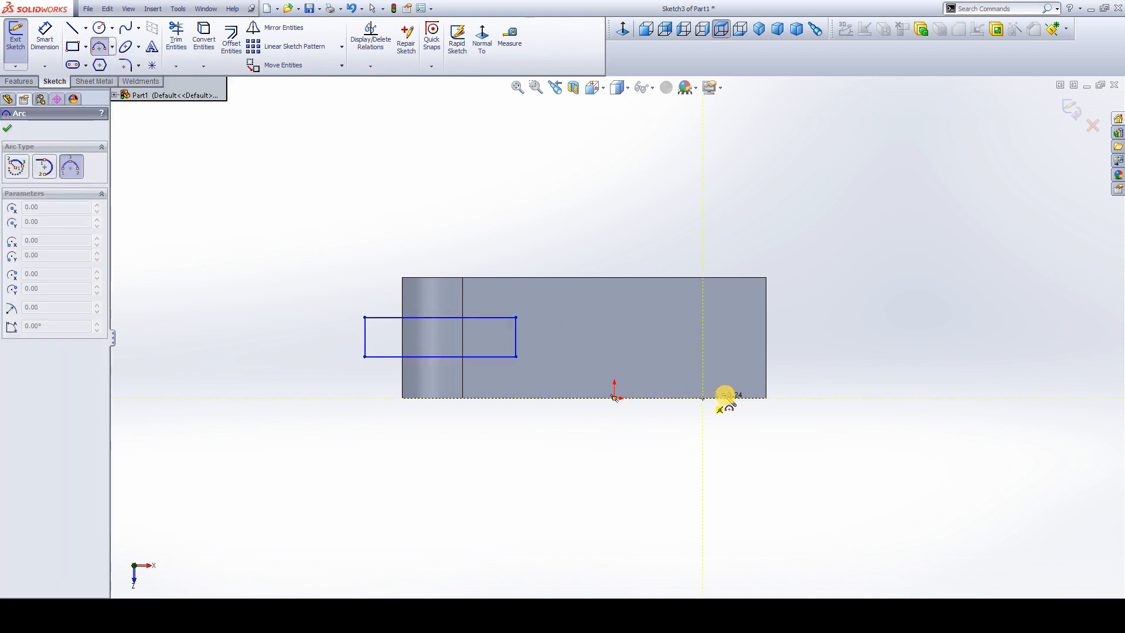
left_click(703, 278)
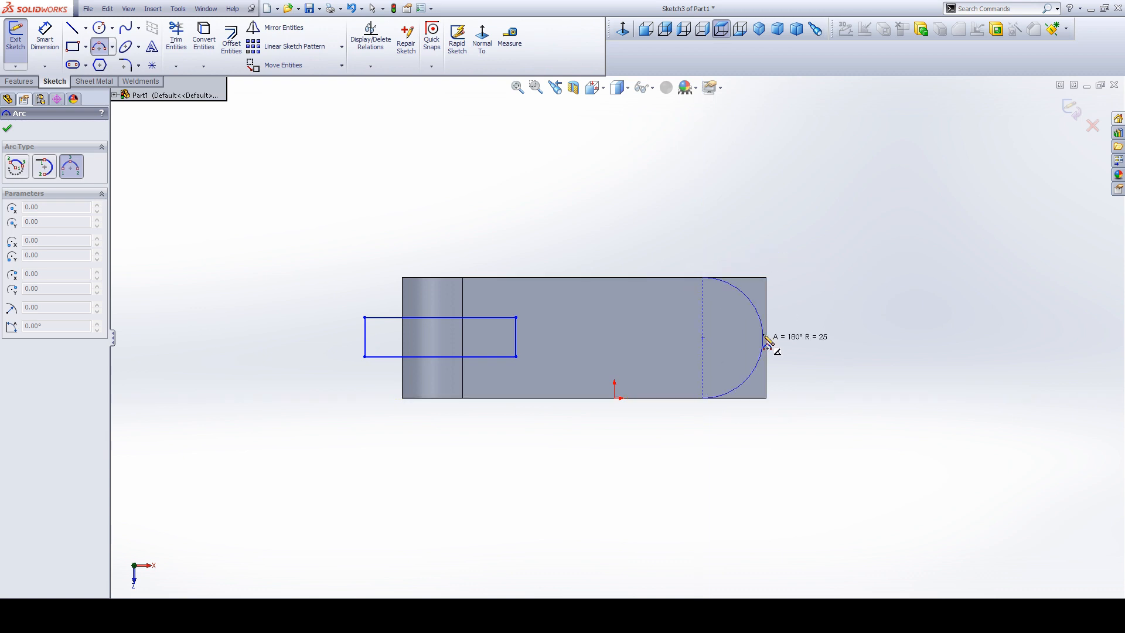
left_click(799, 340)
right_click(823, 293)
left_click(831, 298)
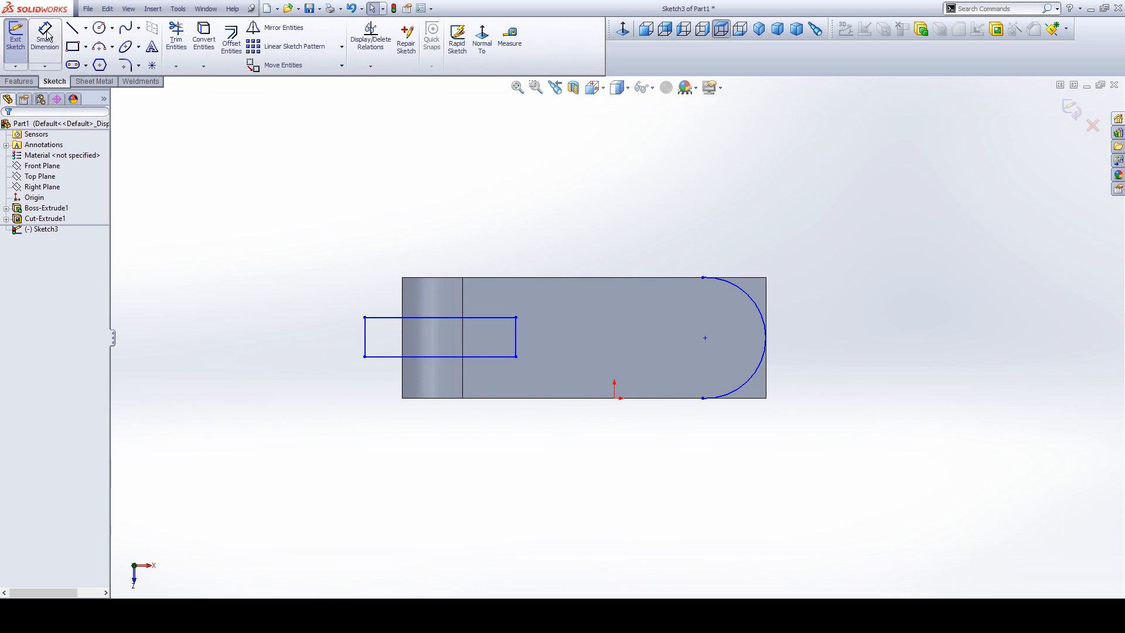
Step: Draw a circle inside the arc, centred on the arc's centre point, and select the arc
left_click(97, 30)
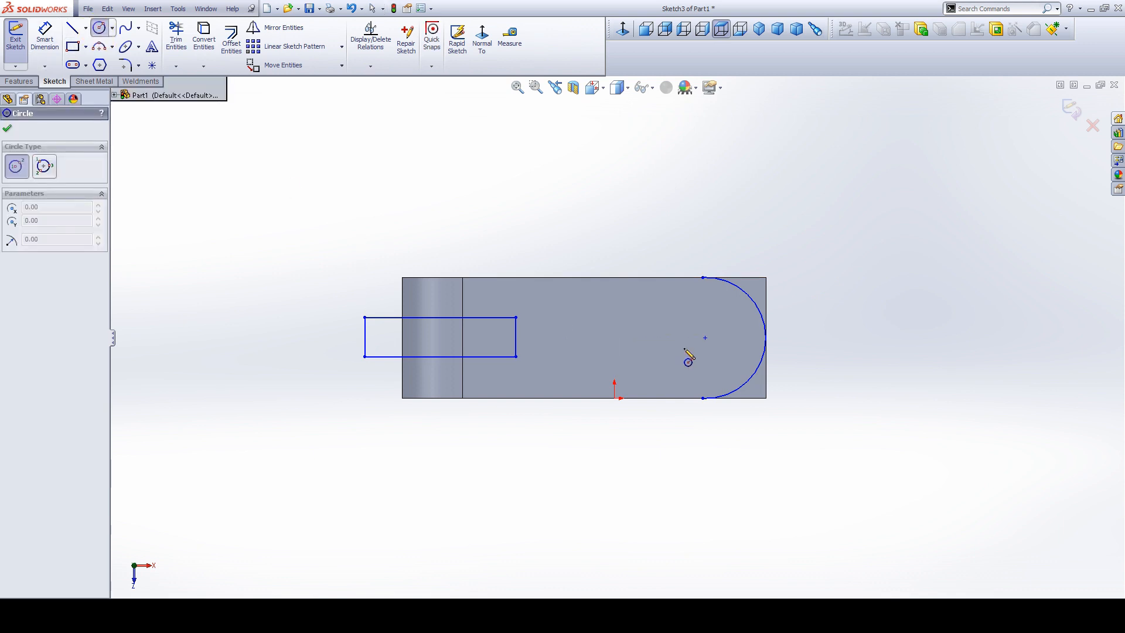
left_click_drag(705, 338, 728, 346)
right_click(817, 301)
left_click(829, 307)
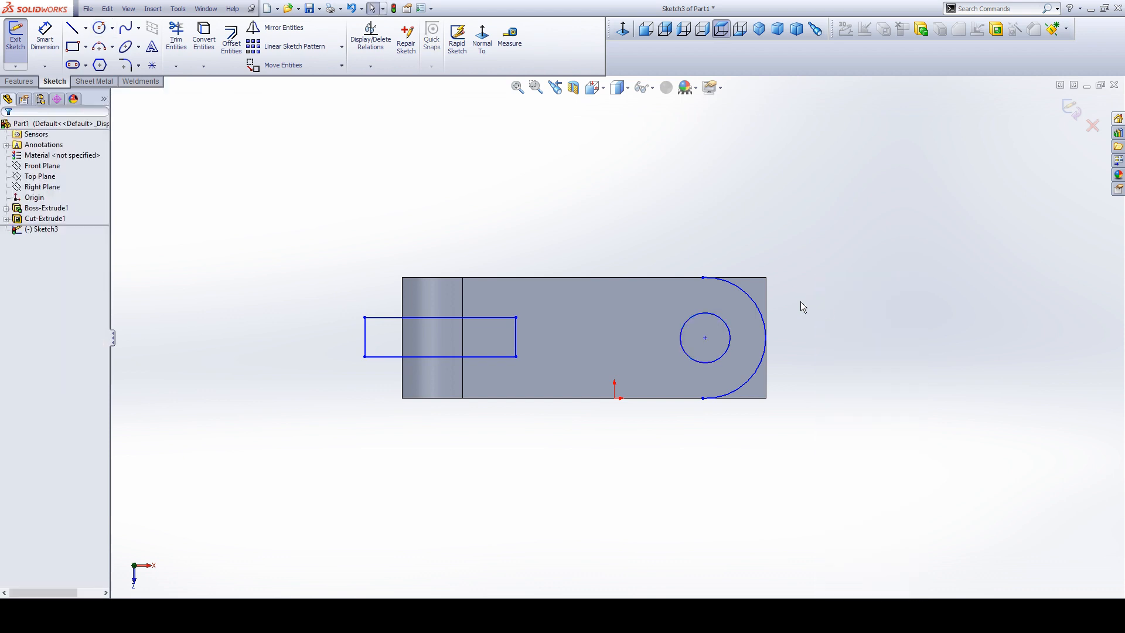
left_click(734, 286)
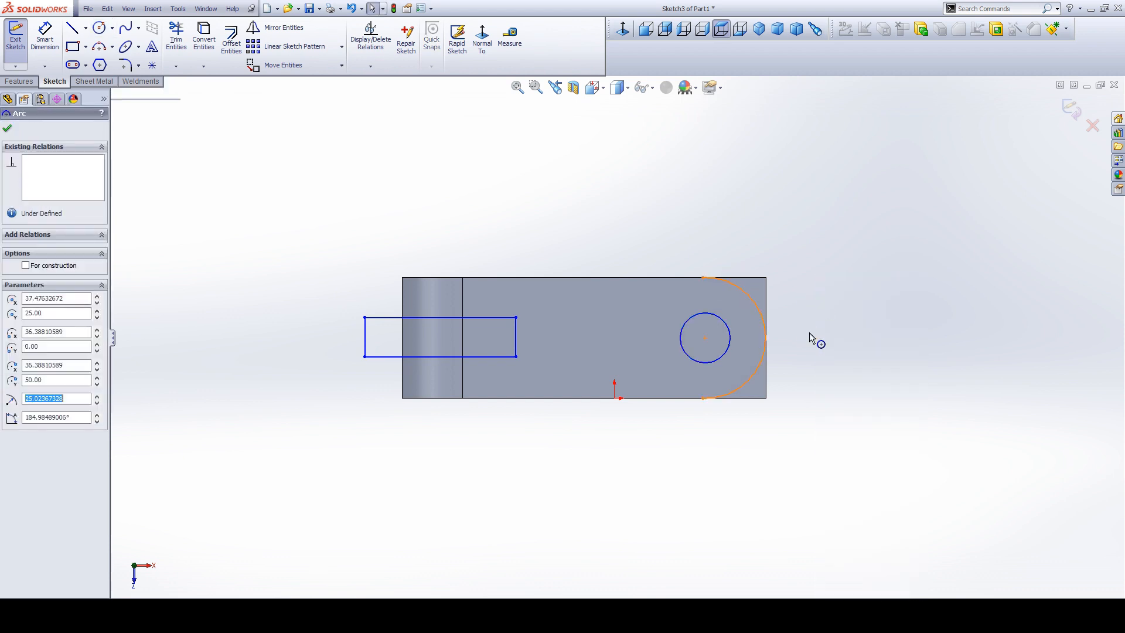
Step: Make the sketched arc tangent to both long edges of the body's top face
left_click(666, 276)
left_click(746, 297, "ctrl")
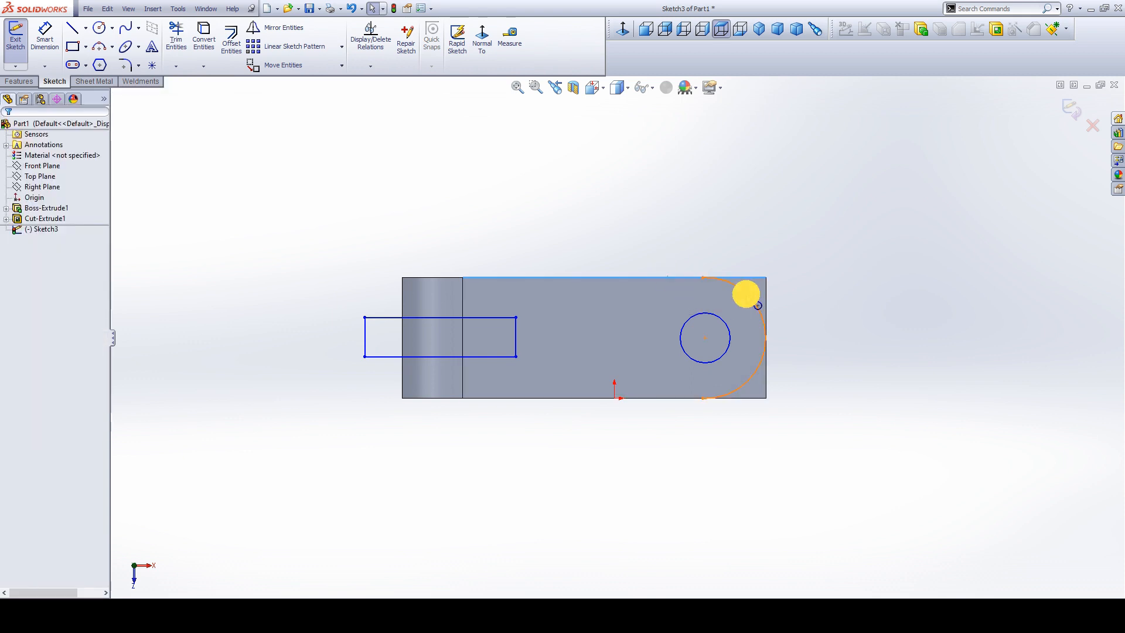
left_click(36, 317)
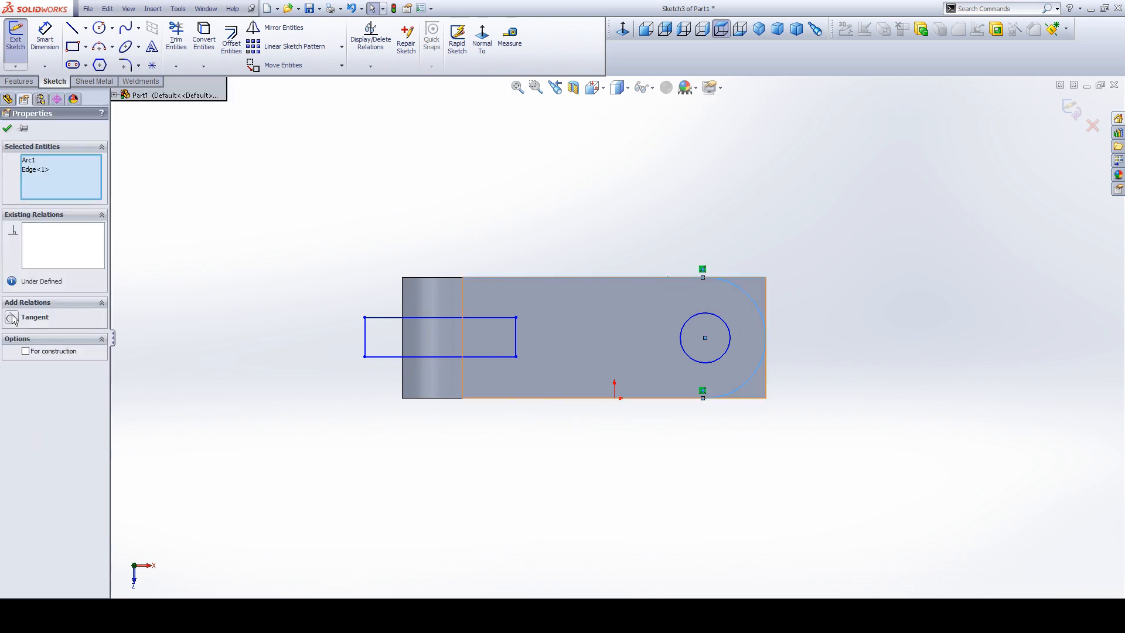
left_click(467, 468)
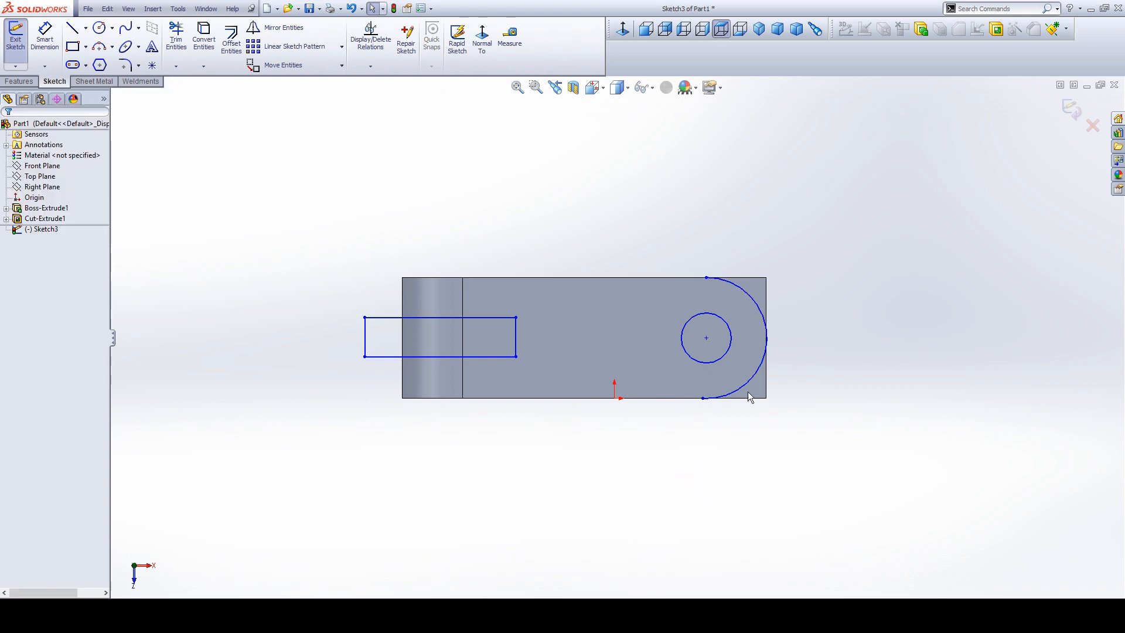
left_click(740, 387)
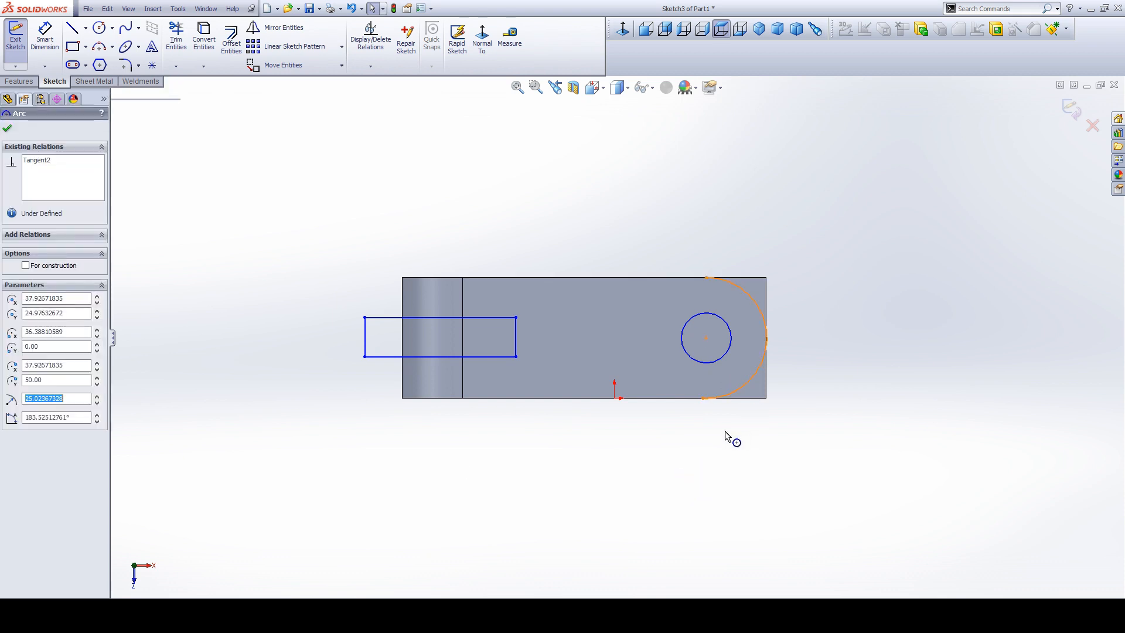
left_click(742, 399, "ctrl")
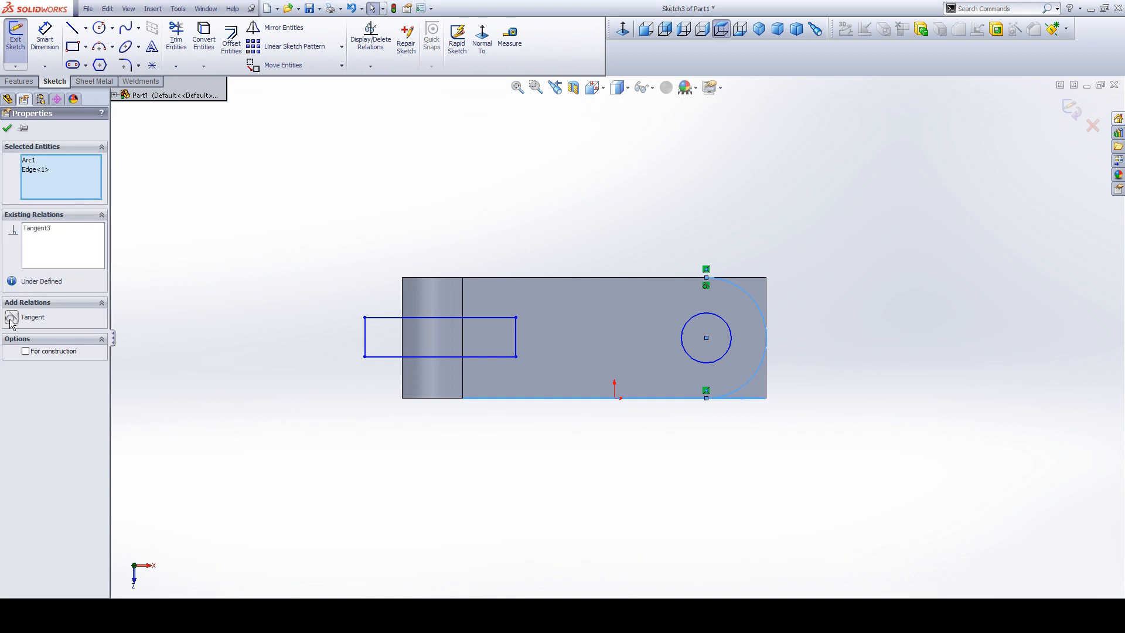
left_click(467, 475)
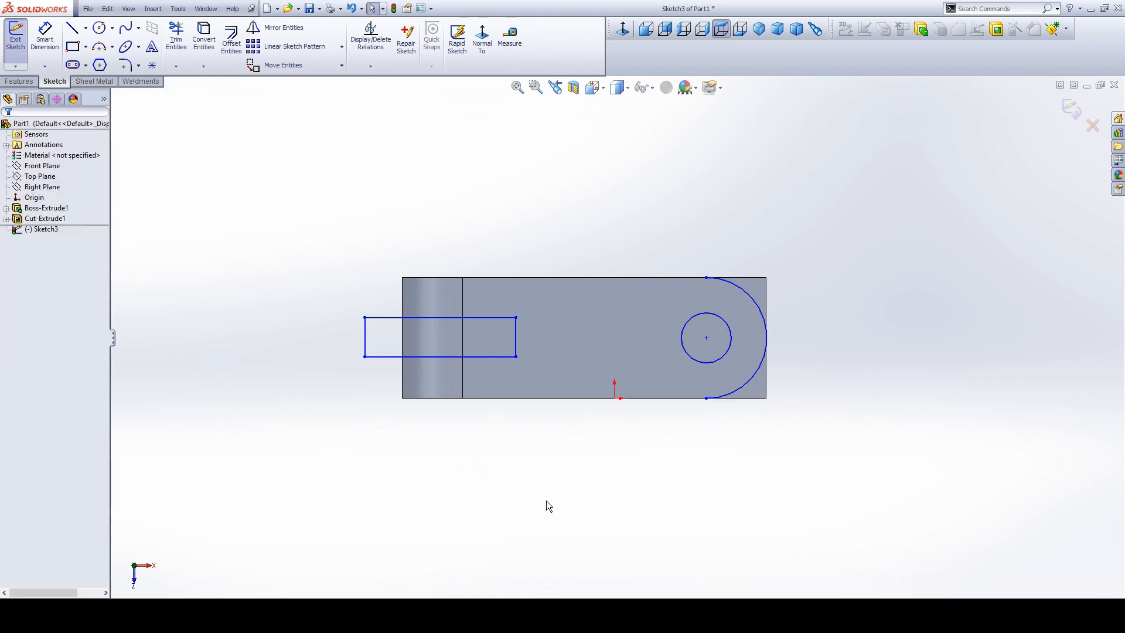
Step: After checking reference drawing ex 3.jpg, dimension the rectangle's inner short side 50 mm from the body's rounded end
left_click(288, 612)
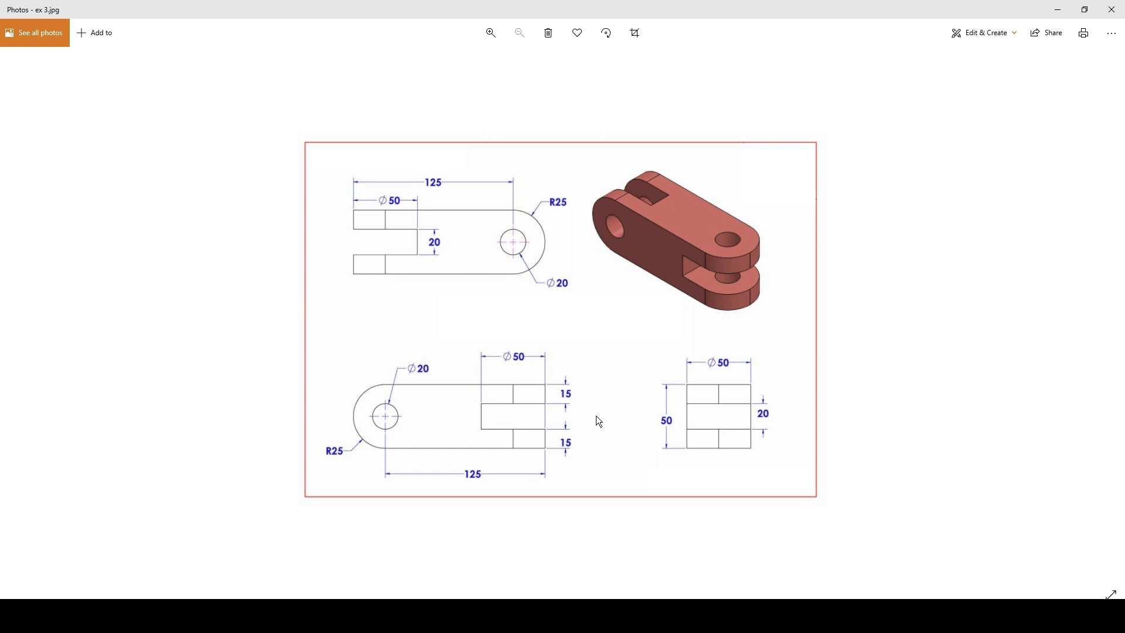
left_click(1058, 9)
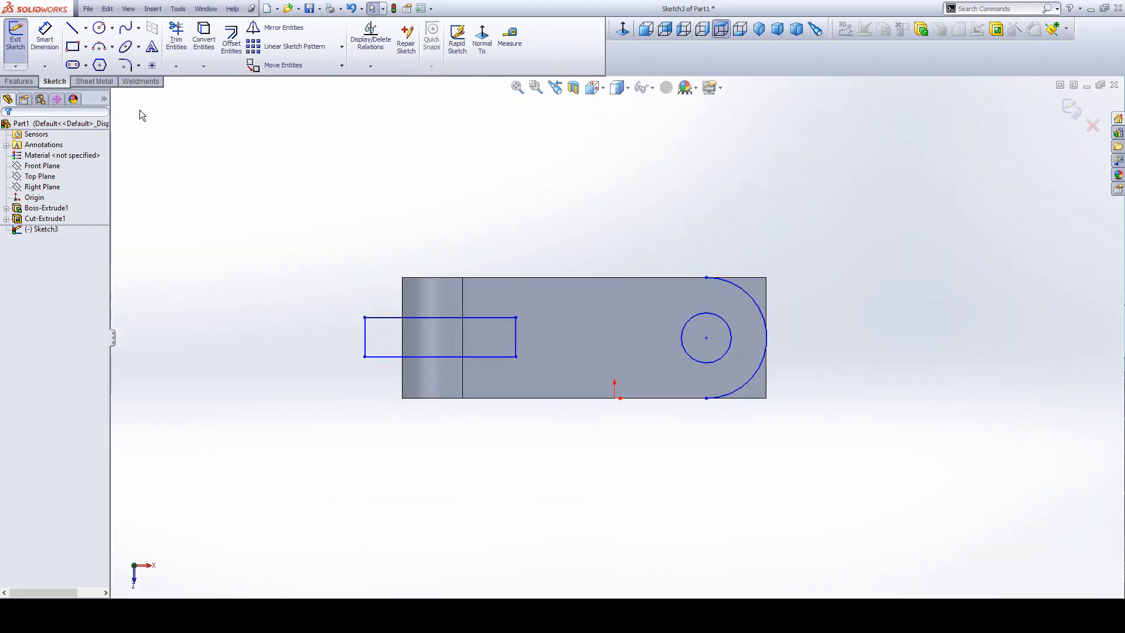
left_click(55, 40)
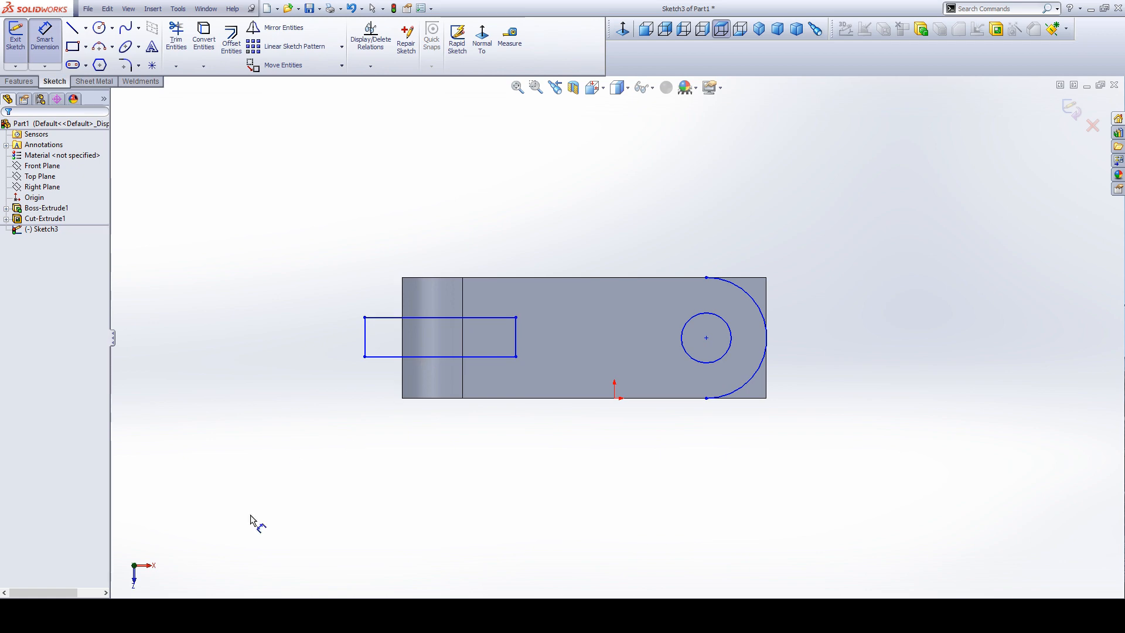
key("alt+Tab")
key("alt+Tab")
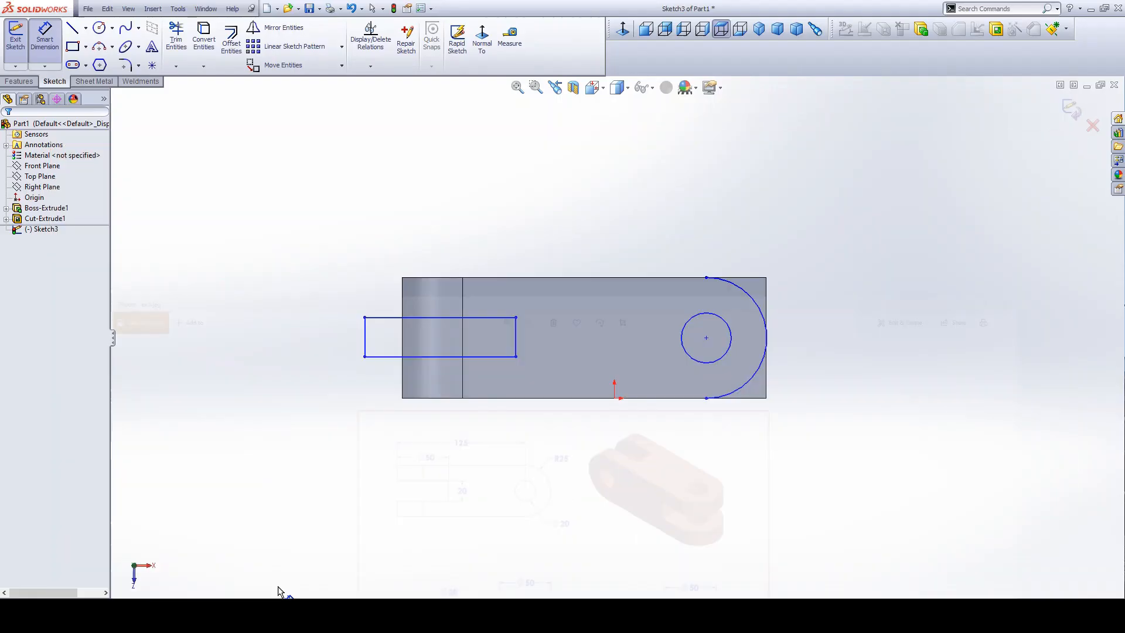
left_click(432, 318)
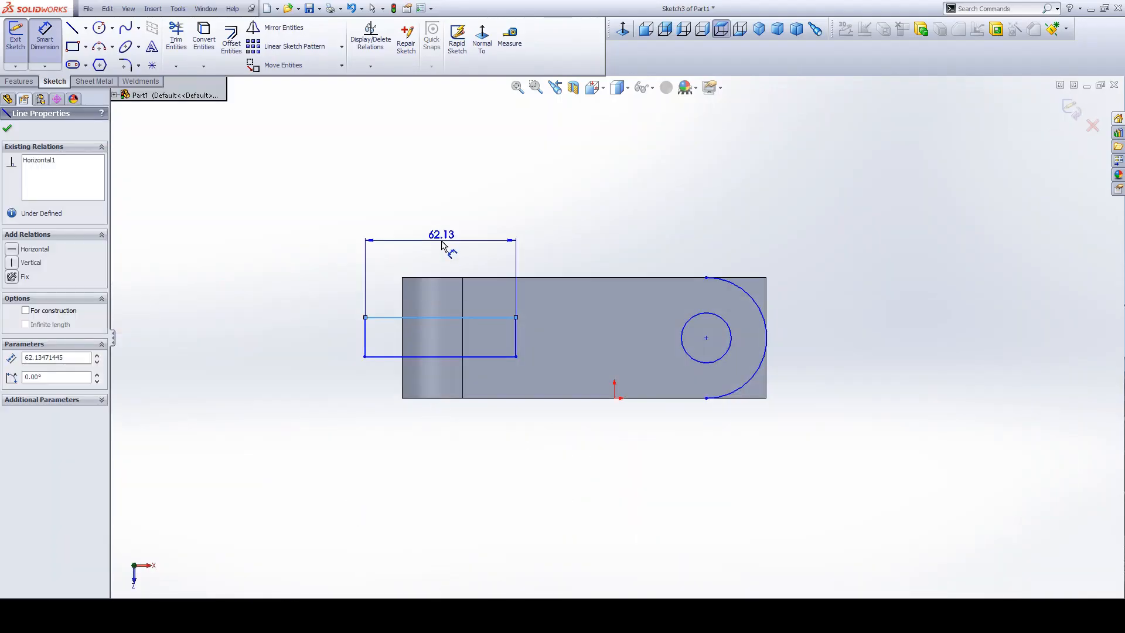
key("Escape")
left_click(511, 320)
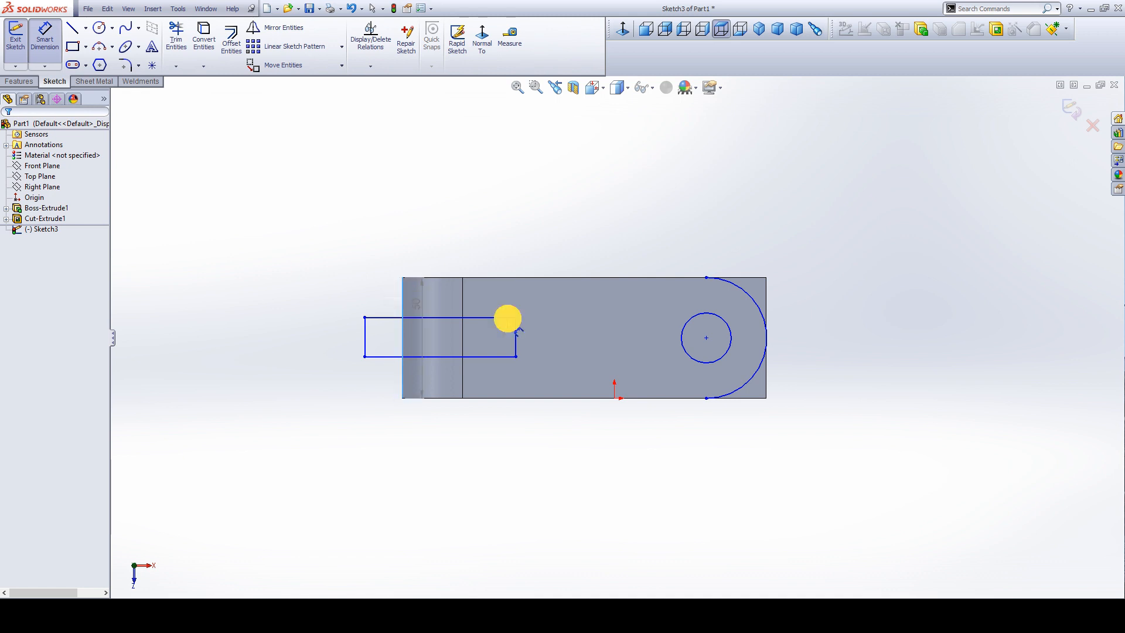
left_click(475, 239)
type("50")
key("Return")
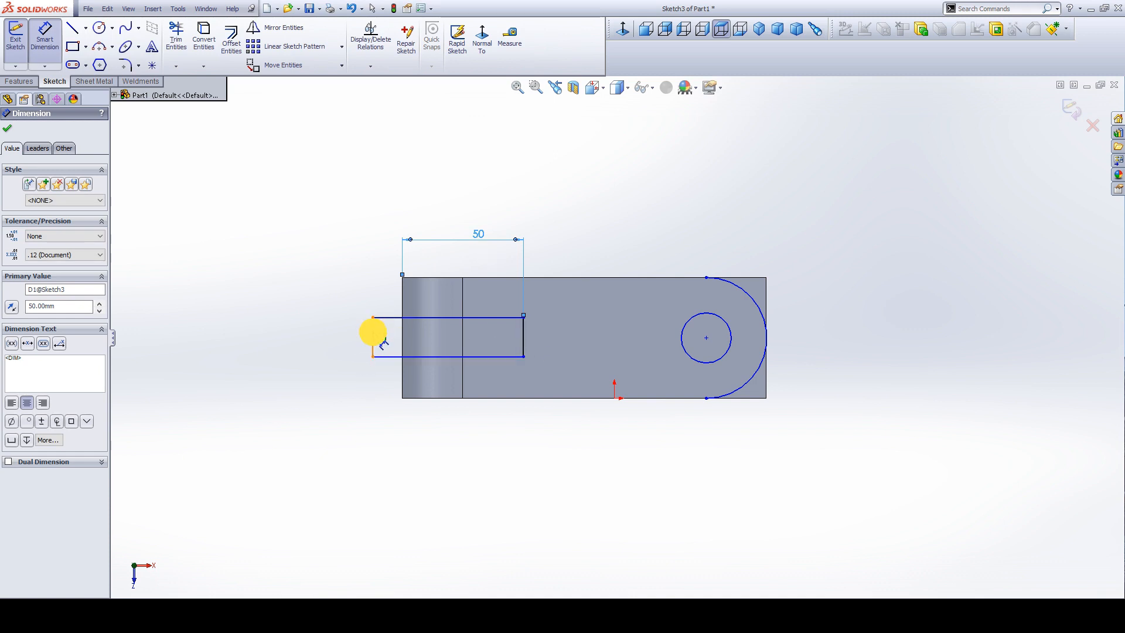
Step: Set the rectangle's width to 20 mm and the circle's diameter to 20 mm
left_click(372, 331)
left_click(345, 337)
type("20")
key("Return")
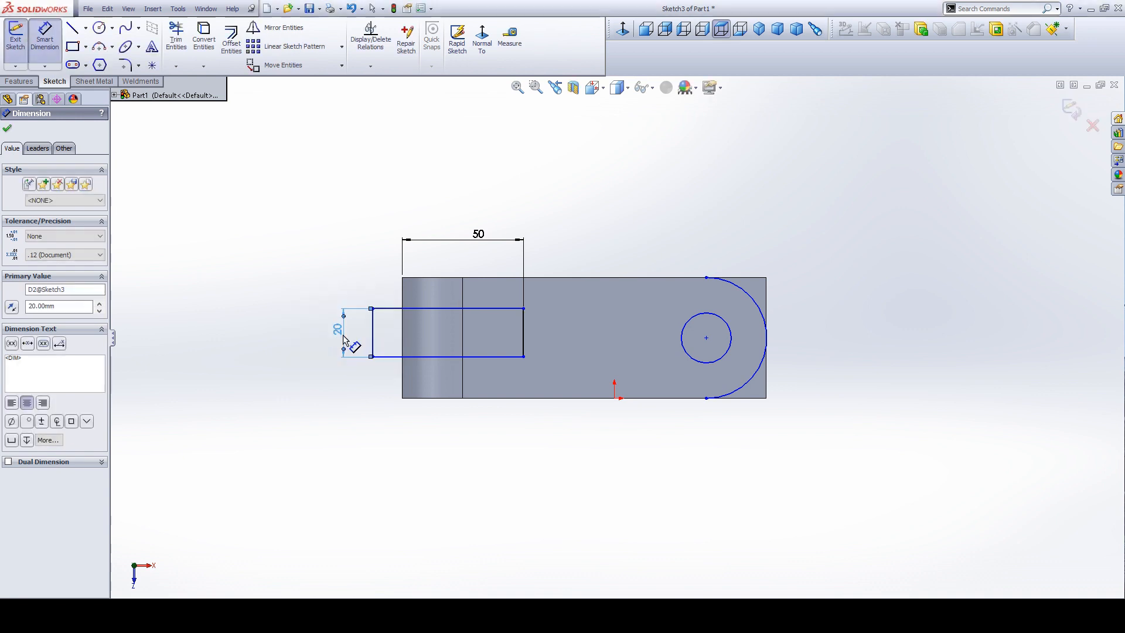
left_click(721, 314)
left_click(761, 211)
type("20")
key("Return")
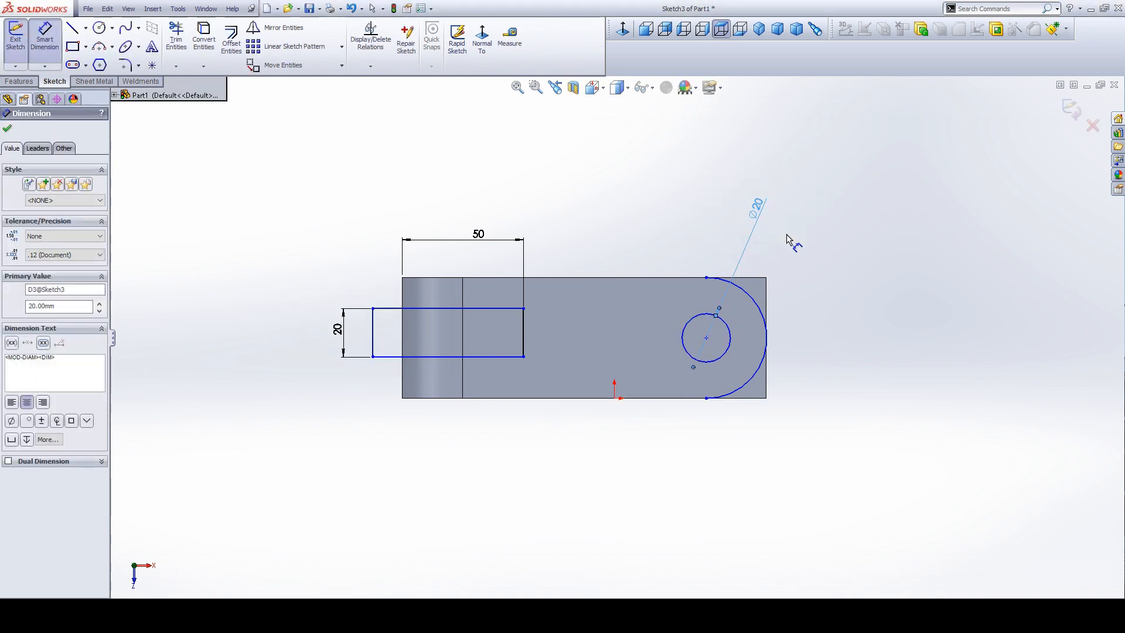
Step: Dimension the rectangle's lower long side 15 mm from the body's nearest long edge, placing the dimension clear of the 20 mm one
left_click(393, 357)
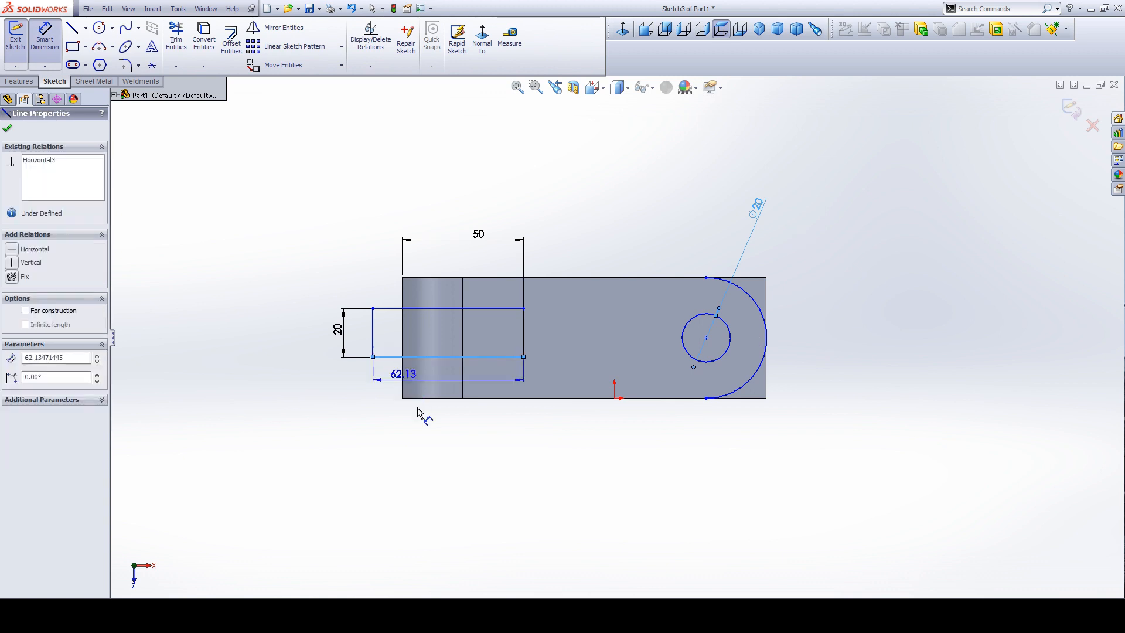
left_click(422, 398)
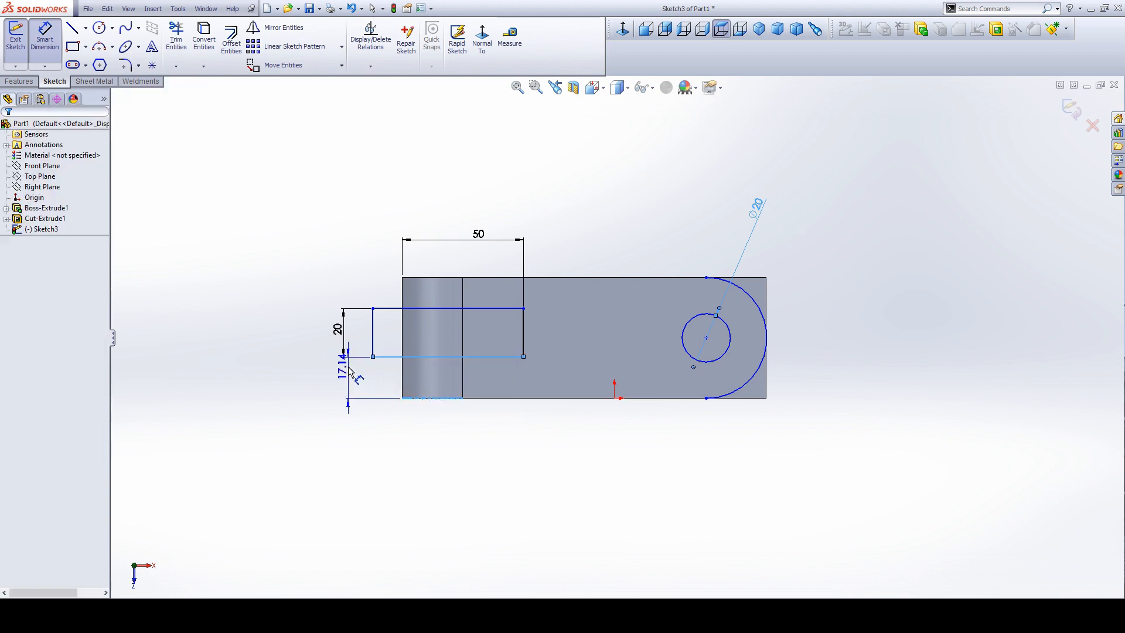
left_click(345, 344)
type("15")
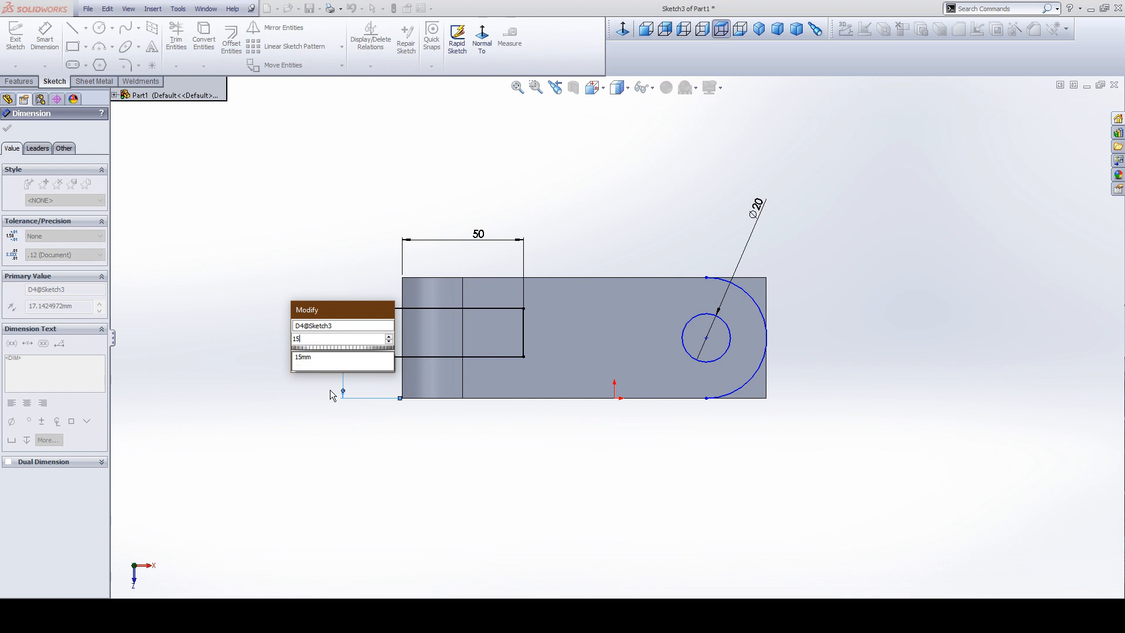
key("Return")
left_click(457, 426)
left_click_drag(338, 346, 326, 376)
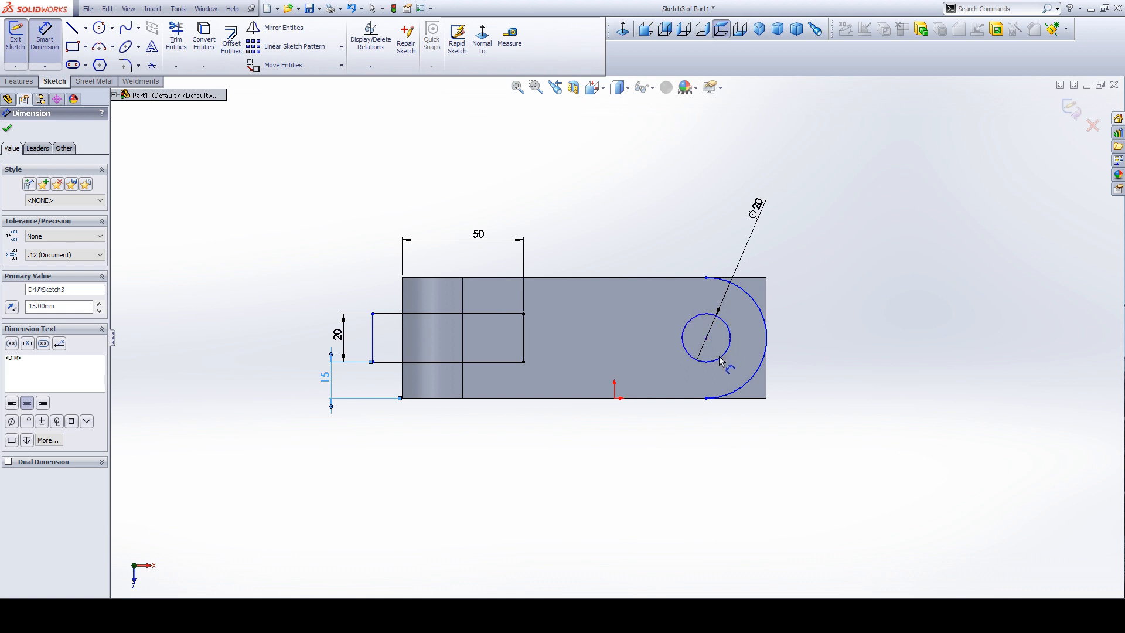
Step: Try to add a radius dimension to the arc around the circle
left_click(750, 296)
left_click(831, 298)
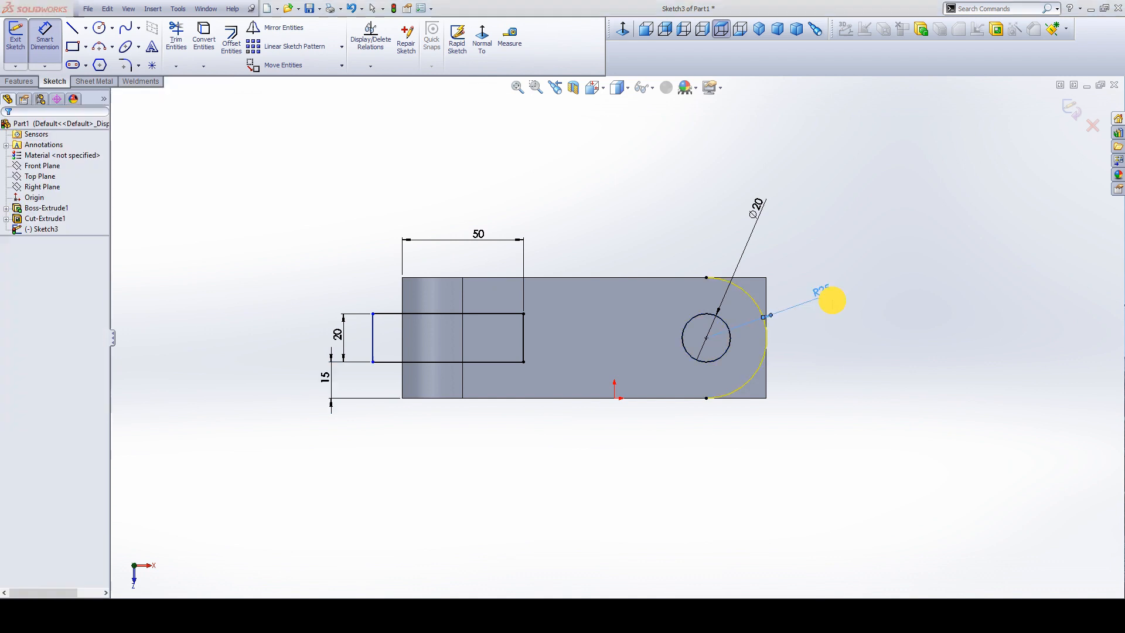
left_click(631, 325)
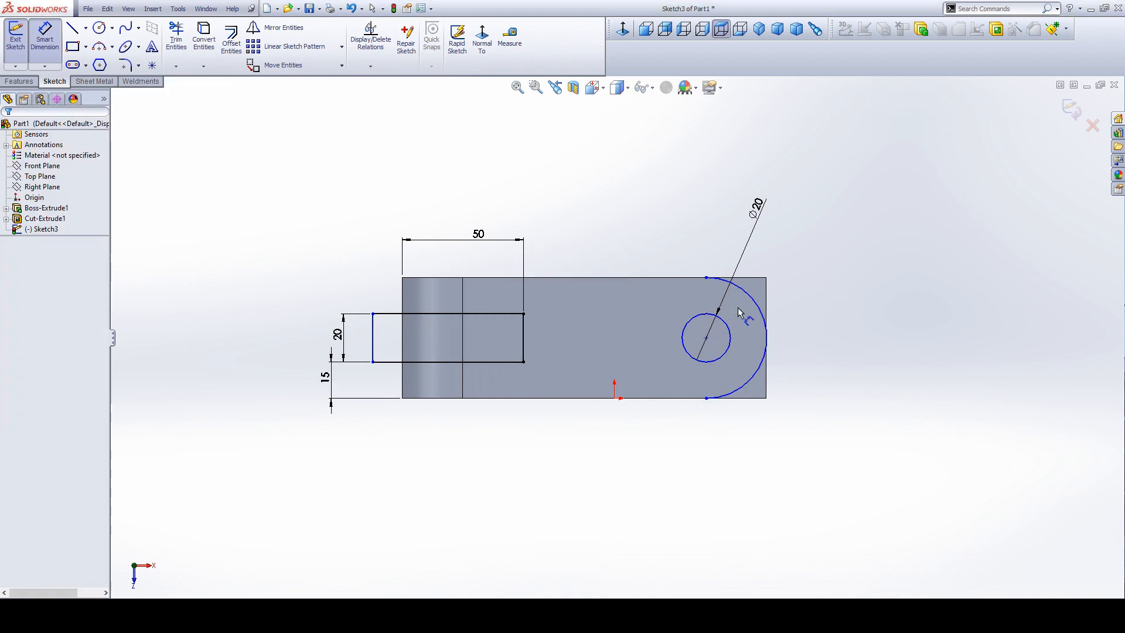
left_click(749, 293)
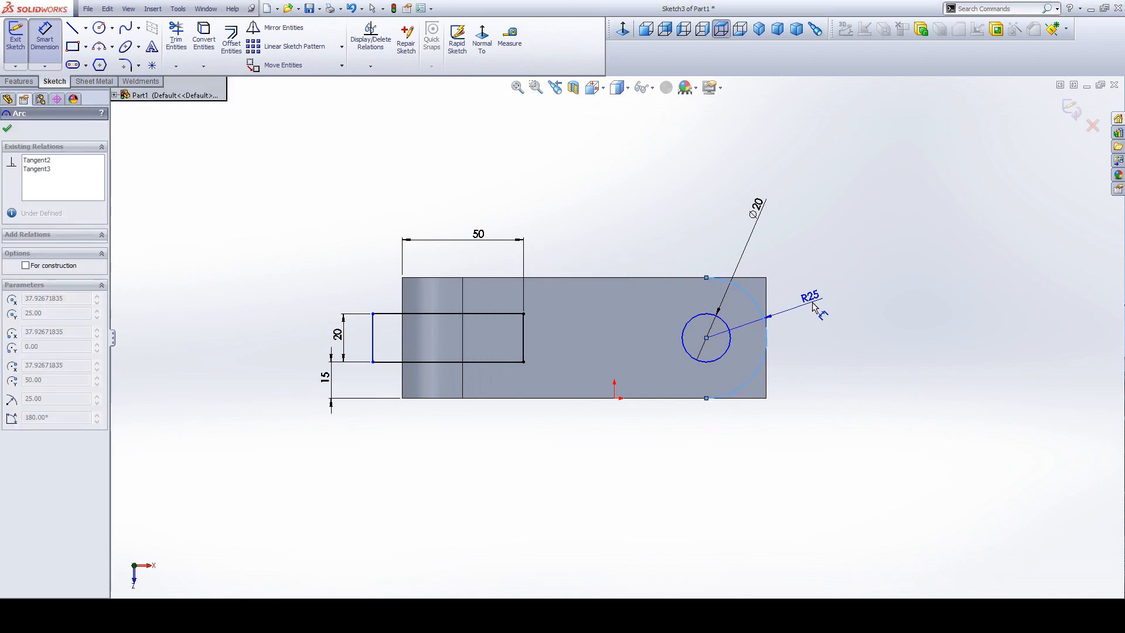
key("Escape")
key("Escape")
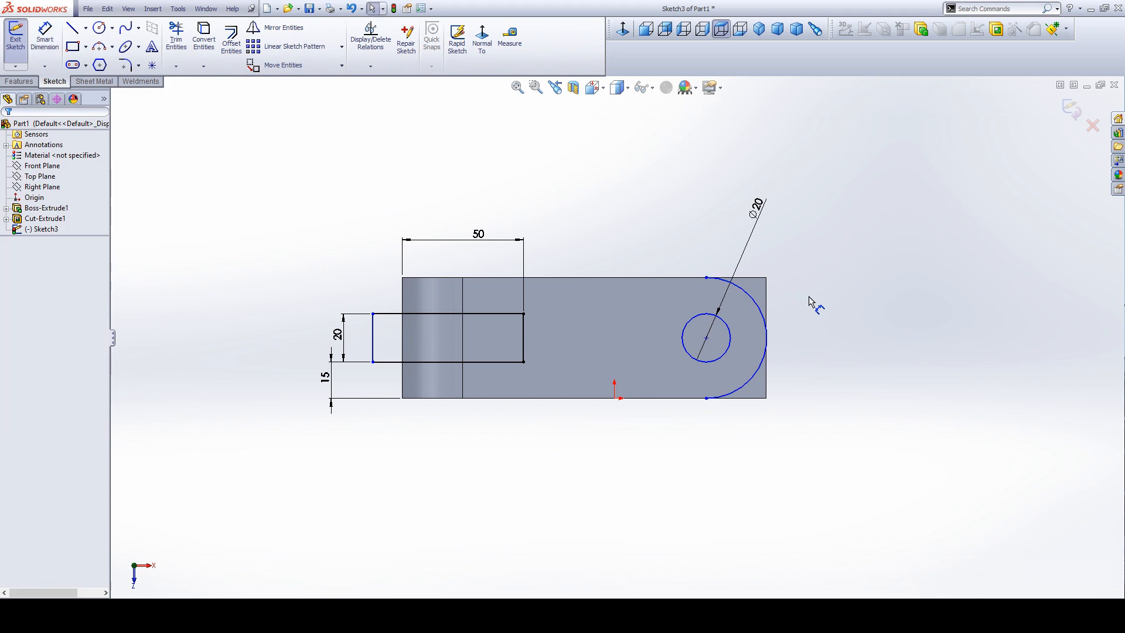
Step: Cut-extrude the rectangle's two regions, the circle and the two corner regions outside the arc, using Through All
scroll(305, 52, "down", 1)
scroll(303, 52, "up", 2)
left_click(167, 42)
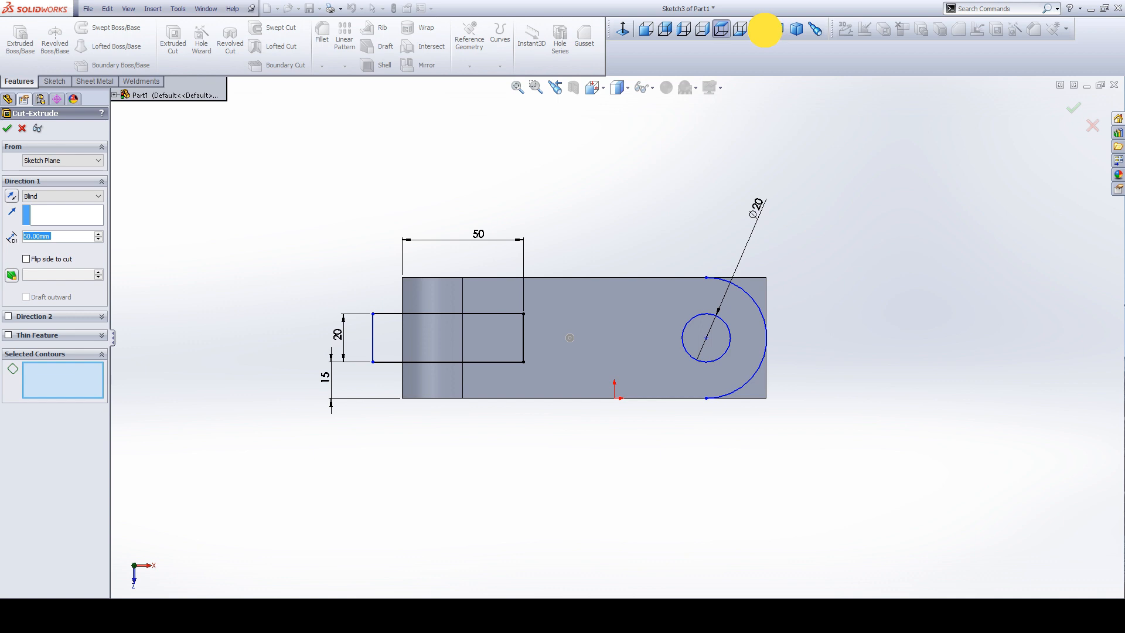
left_click(758, 29)
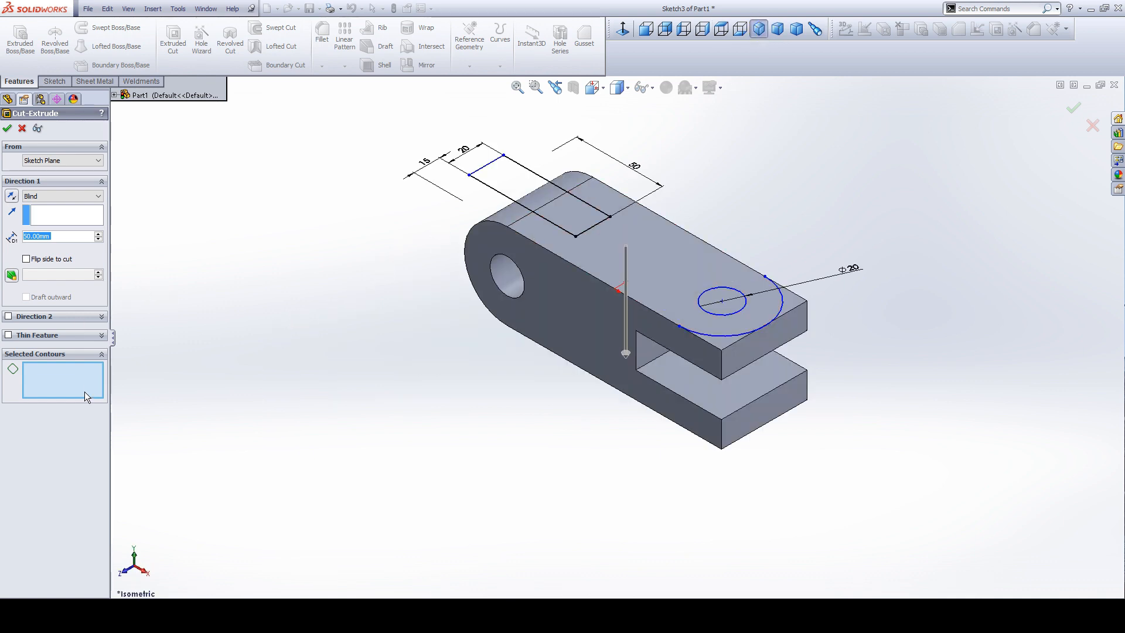
left_click(60, 371)
left_click(59, 196)
left_click(47, 216)
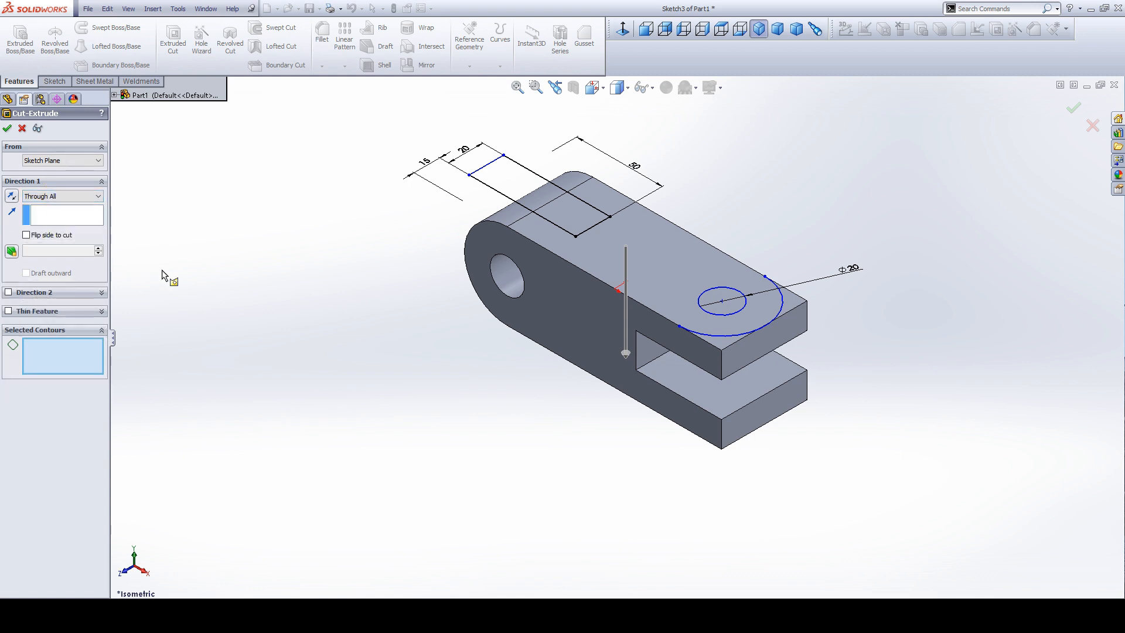
left_click(557, 217)
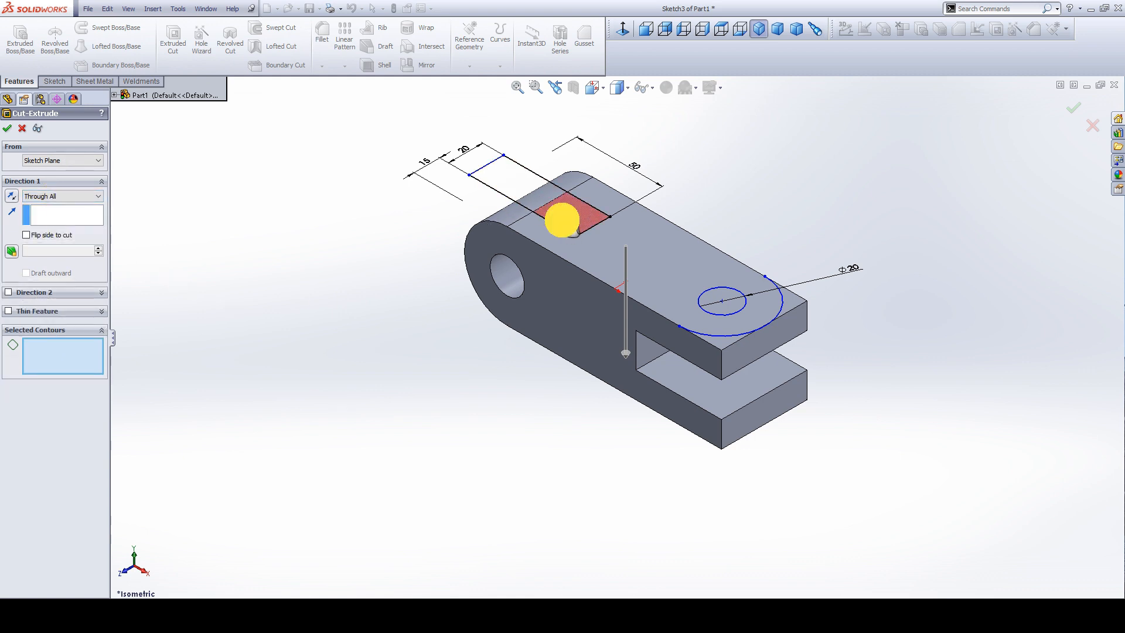
left_click(535, 199)
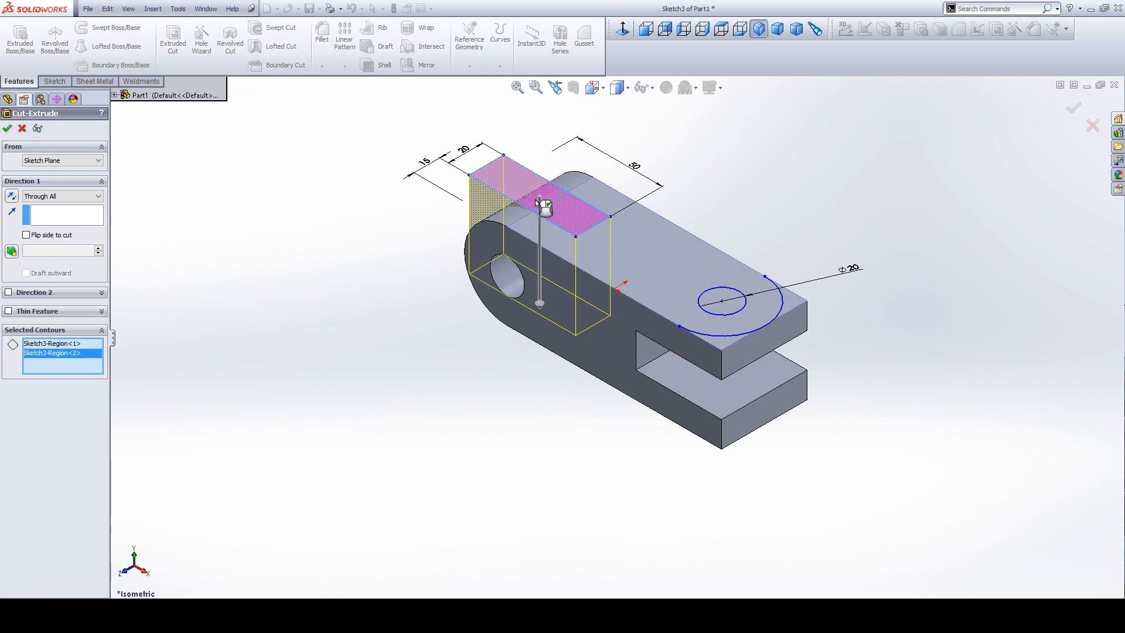
left_click(722, 310)
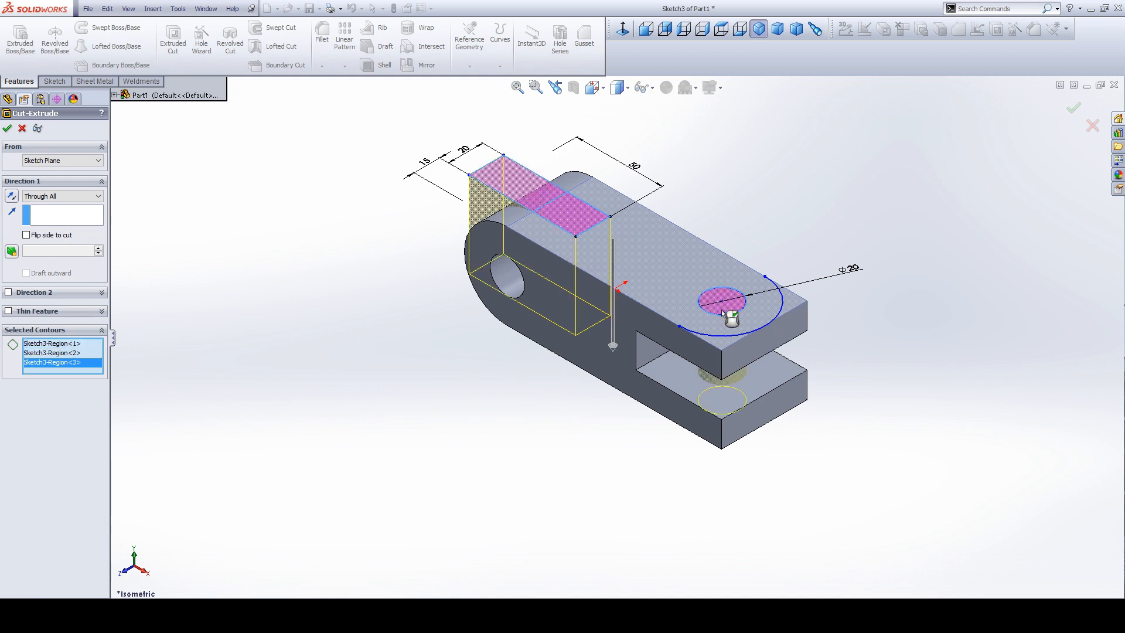
left_click(719, 344)
left_click(794, 297)
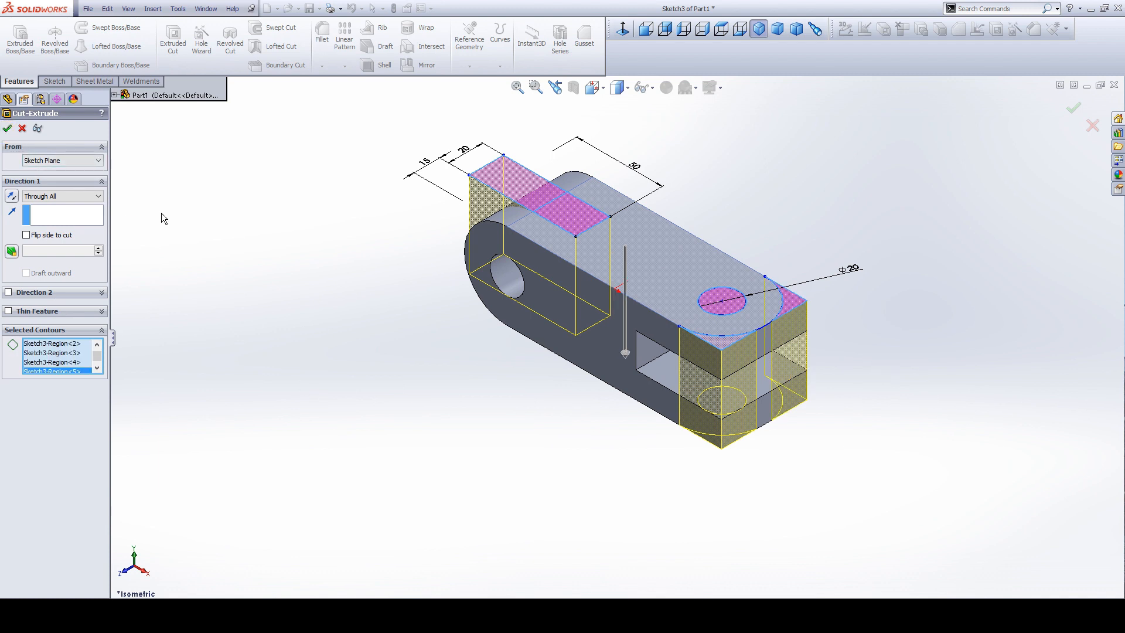
key("Return")
left_click(221, 279)
Step: Apply a violet-blue colour from the standard swatches to the whole part
left_click(665, 88)
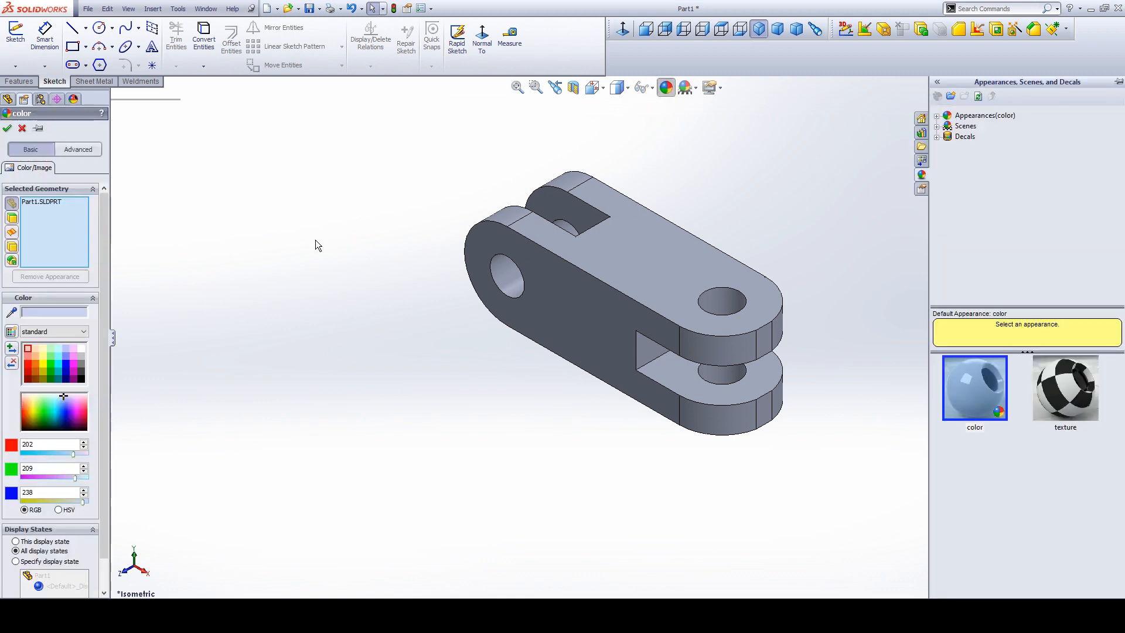
left_click(63, 367)
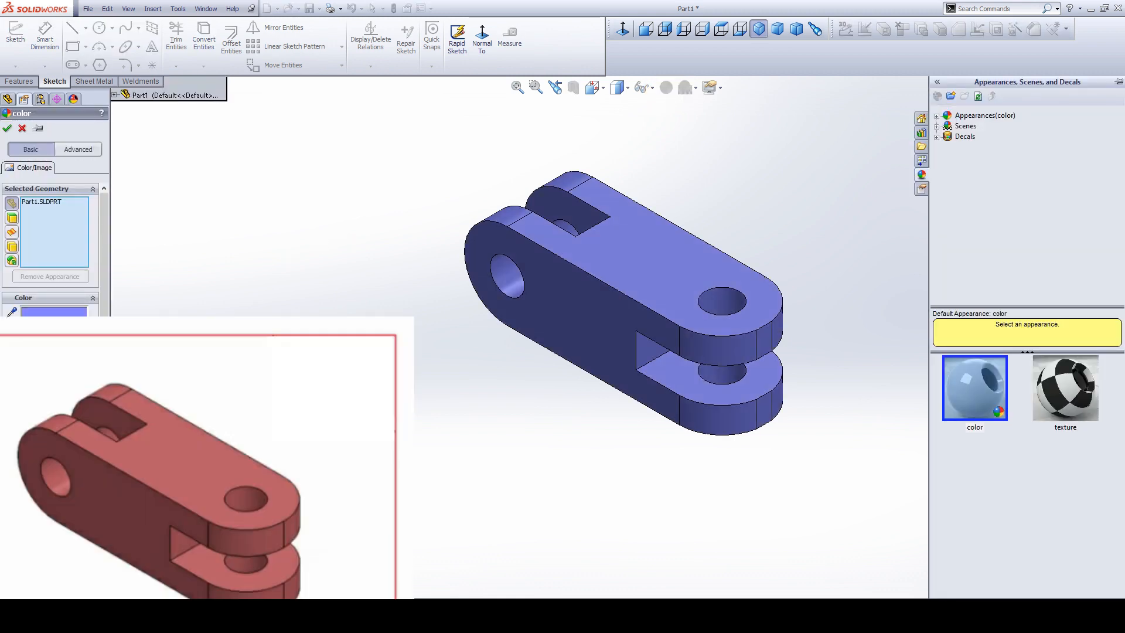
left_click(8, 129)
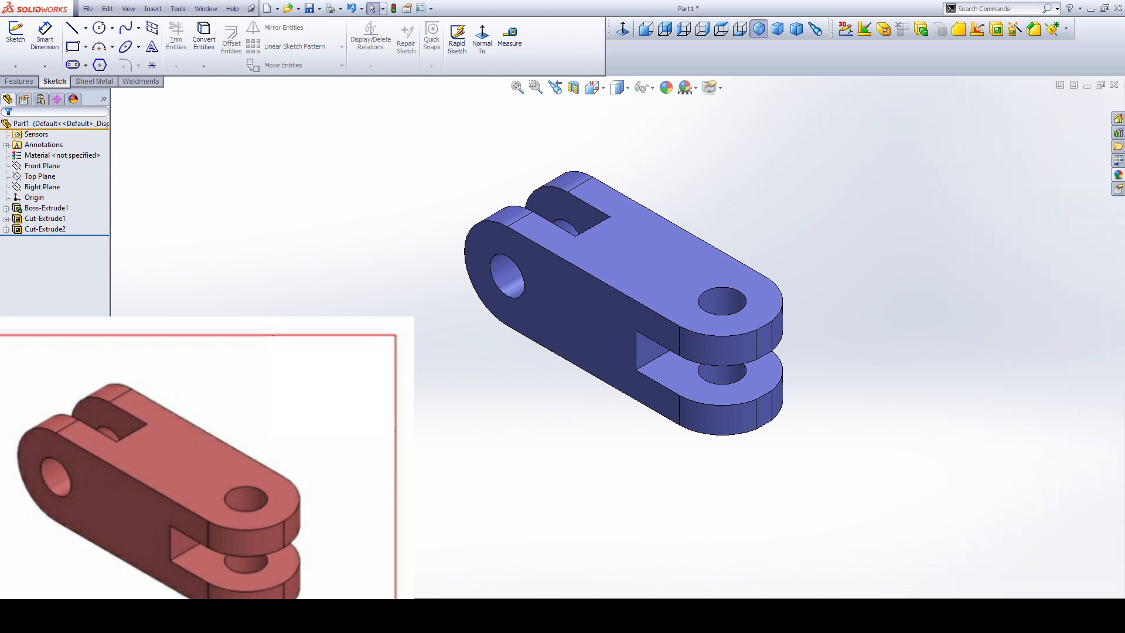
scroll(667, 244, "up", 3)
scroll(668, 229, "down", 2)
mouse_move(806, 312)
middle_mouse_down()
mouse_move(821, 271)
mouse_move(768, 361)
mouse_move(821, 293)
mouse_move(803, 301)
middle_mouse_up()
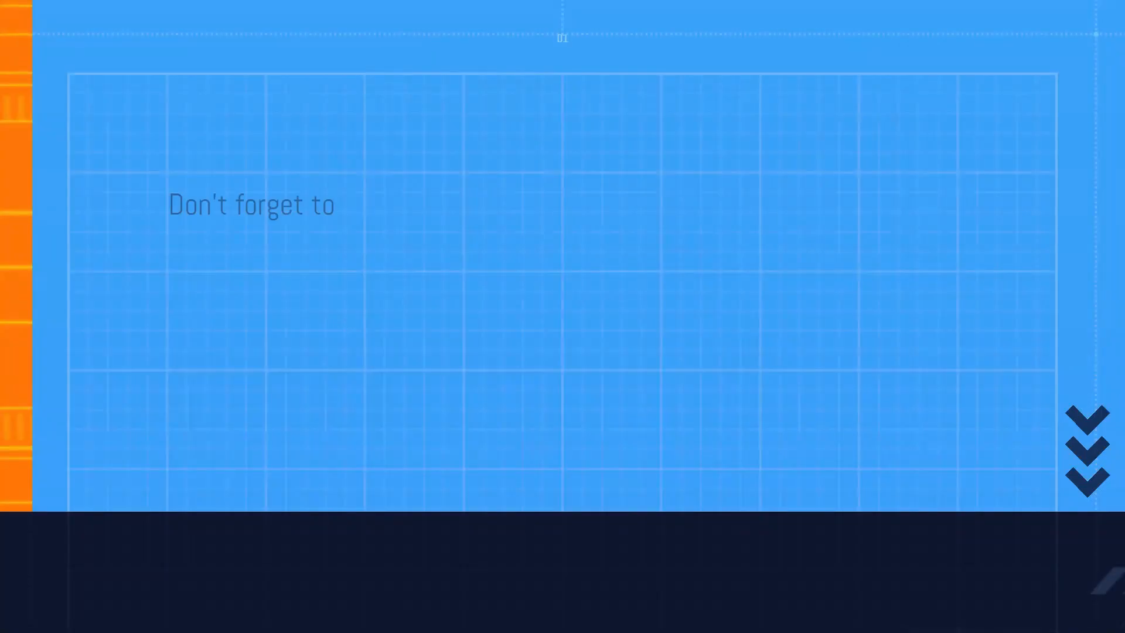